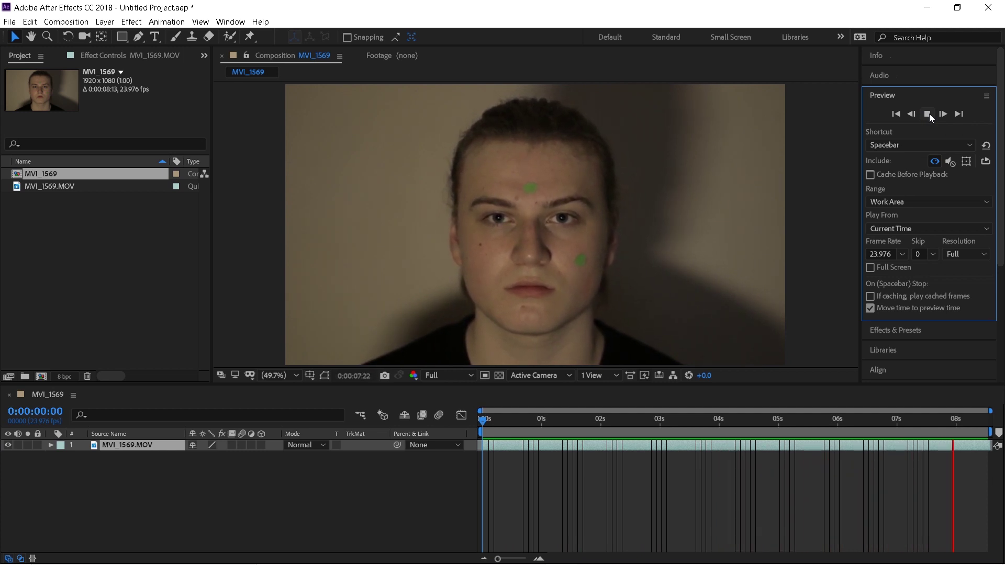
Step: Stop the preview, move the playhead to 0:00:02:18 and save that frame as a file through the Render Queue
{"action": "key", "text": "space"}
{"action": "left_click_drag", "start_coordinate": [979, 426], "coordinate": [643, 449]}
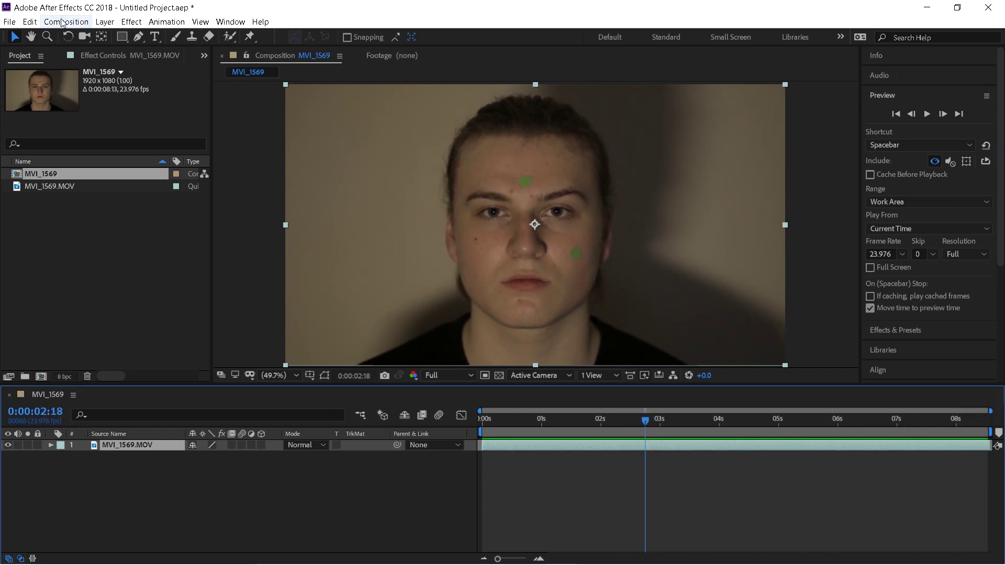
{"action": "left_click", "coordinate": [62, 24]}
{"action": "mouse_move", "coordinate": [124, 160]}
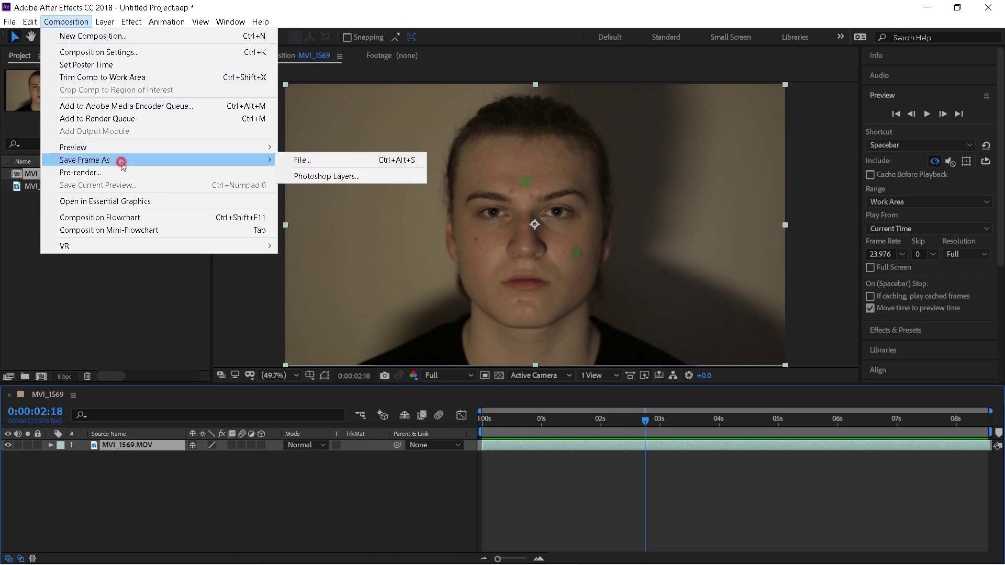
{"action": "left_click", "coordinate": [312, 162]}
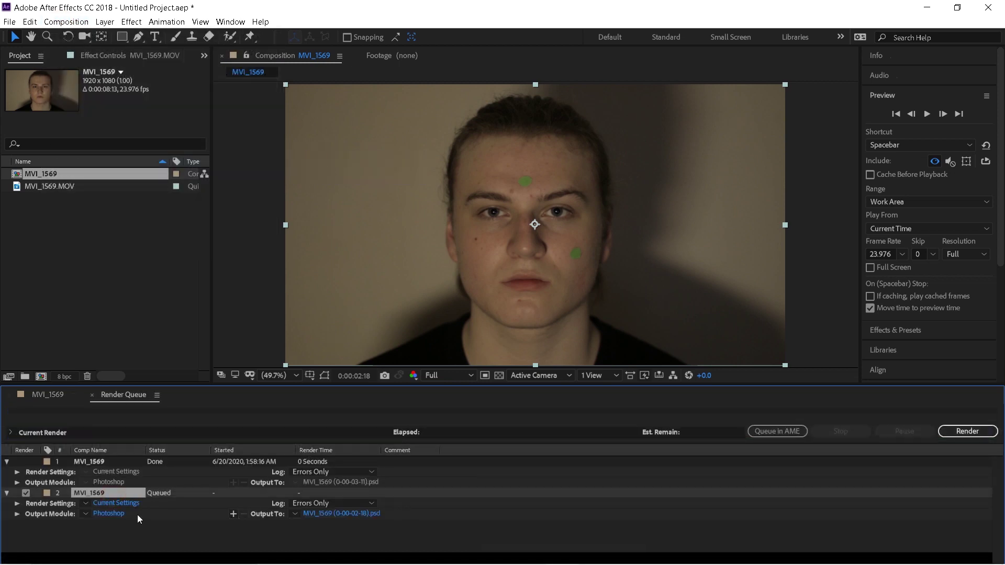
Step: Examine the format options in the queued frame's output module settings, then leave the dialog without changes
{"action": "left_click", "coordinate": [118, 514]}
{"action": "left_click", "coordinate": [434, 127]}
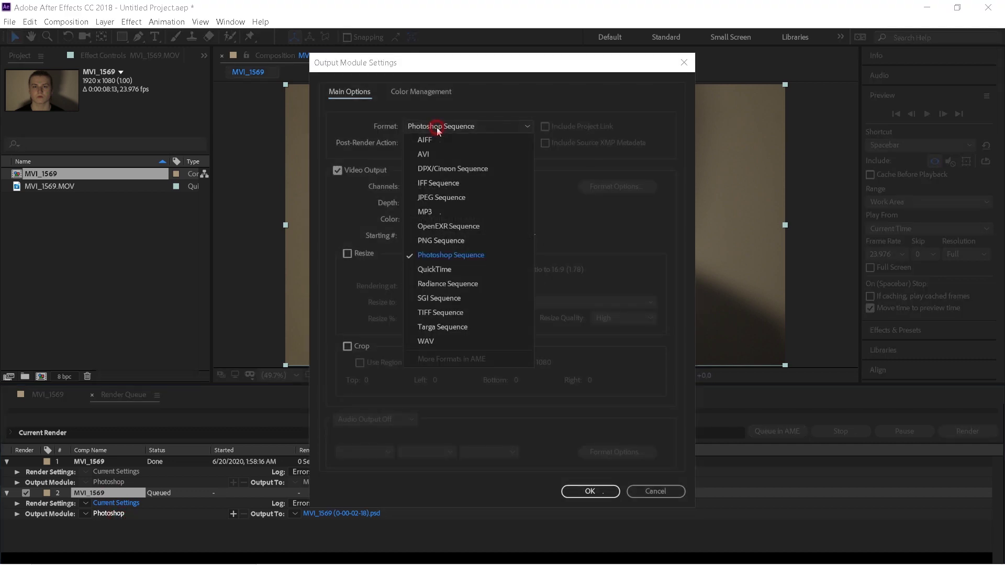
{"action": "left_click", "coordinate": [437, 128]}
{"action": "left_click", "coordinate": [661, 495]}
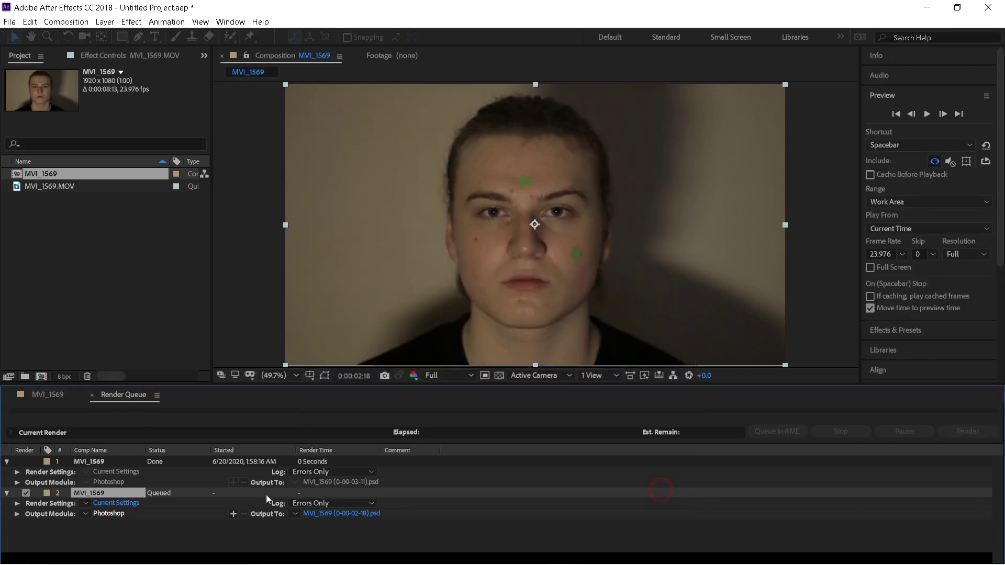
Step: Set the queued frame's output to a Photoshop file named 123 on the Desktop
{"action": "left_click", "coordinate": [332, 514]}
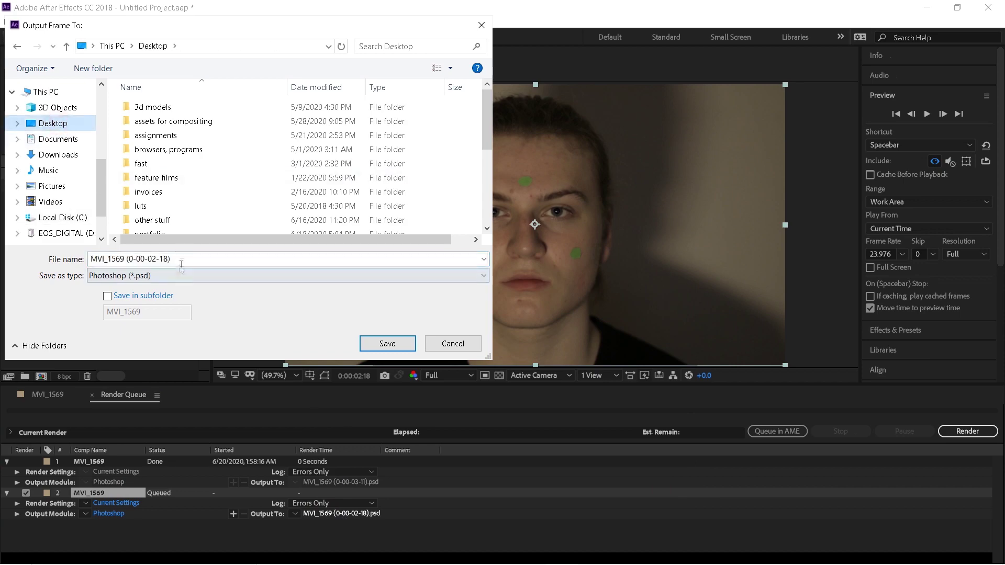
{"action": "type", "text": "123"}
{"action": "left_click", "coordinate": [386, 341]}
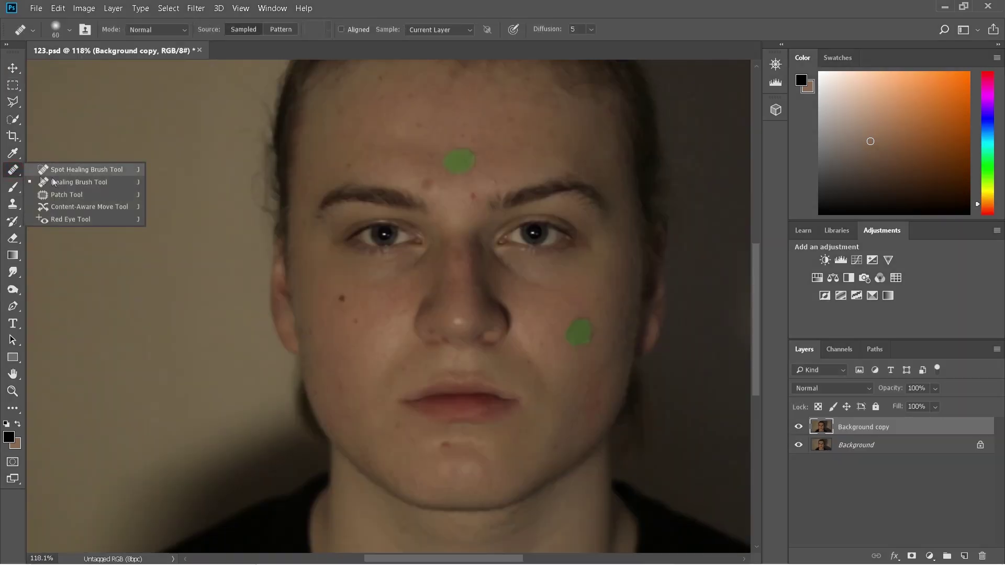
Step: In Photoshop, try to remove the forehead marker, eyebrows and eyes on the Background copy layer with the Healing Brush enlarged to 100
{"action": "left_click", "coordinate": [95, 175]}
{"action": "scroll", "coordinate": [565, 144], "scroll_direction": "up", "scroll_amount": 5}
{"action": "scroll", "coordinate": [570, 176], "scroll_direction": "up", "scroll_amount": 4}
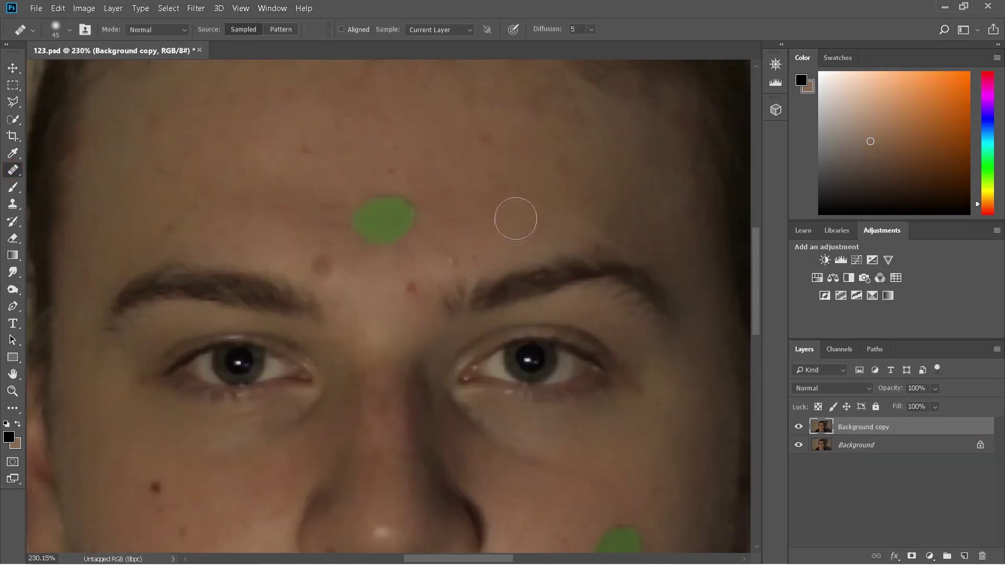
{"action": "mouse_move", "coordinate": [461, 298]}
{"action": "left_mouse_down"}
{"action": "mouse_move", "coordinate": [415, 294]}
{"action": "mouse_move", "coordinate": [581, 278]}
{"action": "mouse_move", "coordinate": [659, 308]}
{"action": "mouse_move", "coordinate": [550, 361]}
{"action": "mouse_move", "coordinate": [451, 387]}
{"action": "mouse_move", "coordinate": [303, 293]}
{"action": "mouse_move", "coordinate": [112, 252]}
{"action": "mouse_move", "coordinate": [281, 377]}
{"action": "mouse_move", "coordinate": [202, 401]}
{"action": "left_mouse_up"}
{"action": "key", "text": "bracketright"}
{"action": "key", "text": "bracketright"}
{"action": "key", "text": "bracketright"}
{"action": "key", "text": "bracketright"}
{"action": "mouse_move", "coordinate": [486, 289]}
{"action": "left_mouse_down"}
{"action": "mouse_move", "coordinate": [445, 498]}
{"action": "mouse_move", "coordinate": [236, 390]}
{"action": "left_mouse_up"}
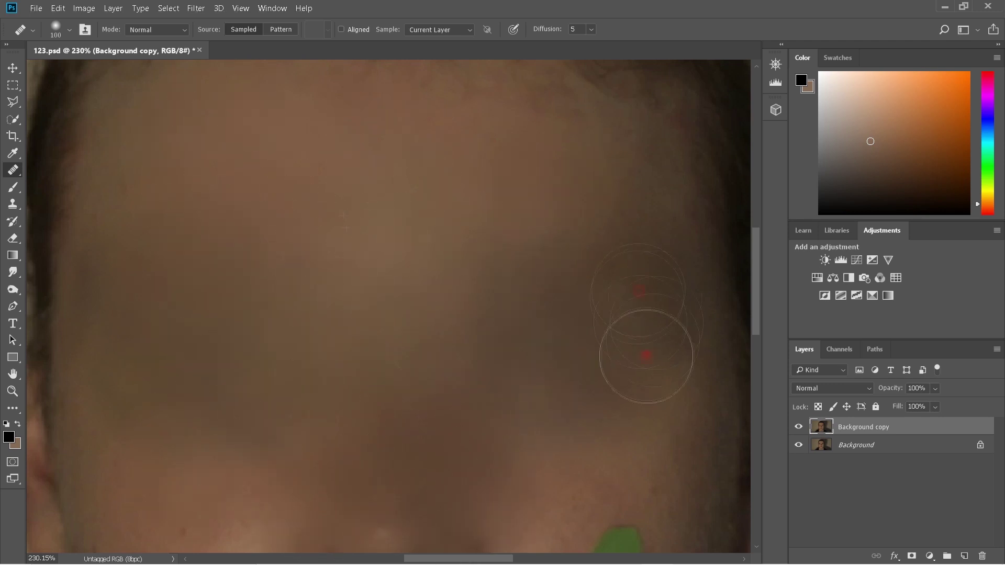
Step: Try covering the forehead marker and nearby facial features with sampled skin using the Clone Stamp, enlarging its brush to 80
{"action": "left_click", "coordinate": [12, 204]}
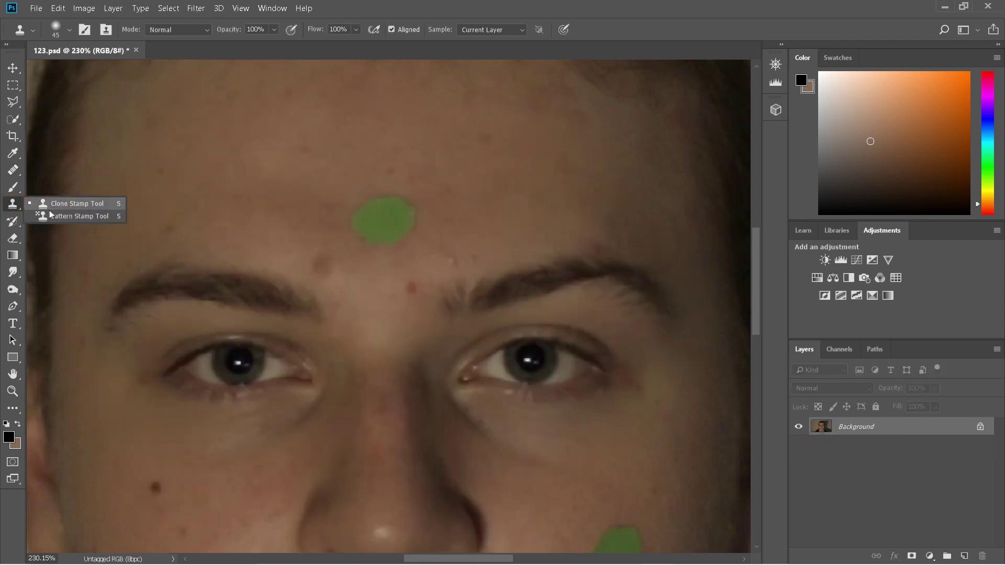
{"action": "left_click", "coordinate": [53, 203]}
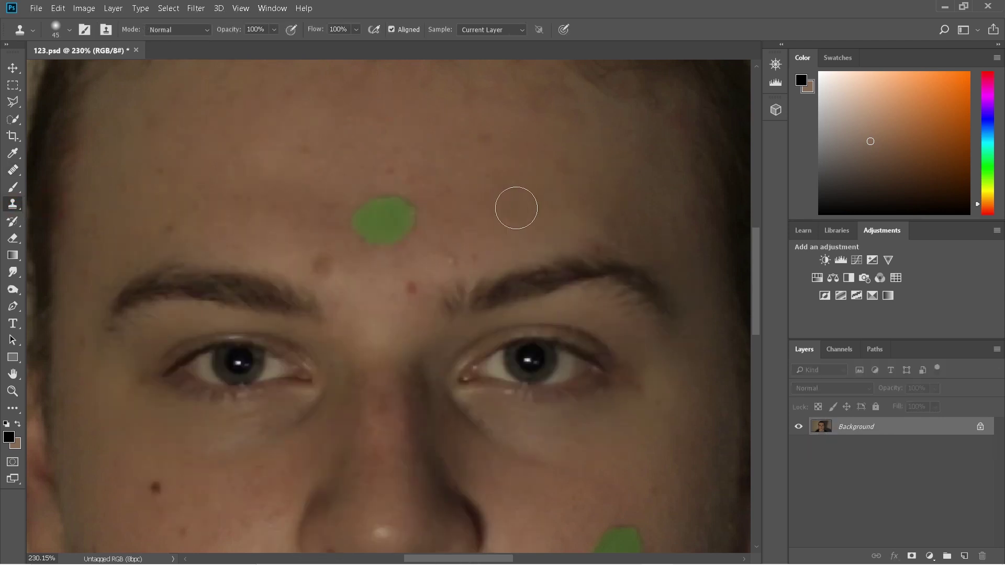
{"action": "left_click", "coordinate": [537, 246], "text": "alt"}
{"action": "mouse_move", "coordinate": [518, 272]}
{"action": "left_mouse_down"}
{"action": "mouse_move", "coordinate": [482, 297]}
{"action": "mouse_move", "coordinate": [411, 285]}
{"action": "left_mouse_up"}
{"action": "key", "text": "bracketright"}
{"action": "key", "text": "bracketright"}
{"action": "key", "text": "bracketright"}
{"action": "key", "text": "bracketright"}
{"action": "mouse_move", "coordinate": [571, 267]}
{"action": "left_mouse_down"}
{"action": "mouse_move", "coordinate": [649, 317]}
{"action": "mouse_move", "coordinate": [475, 369]}
{"action": "mouse_move", "coordinate": [367, 235]}
{"action": "mouse_move", "coordinate": [220, 325]}
{"action": "mouse_move", "coordinate": [293, 419]}
{"action": "mouse_move", "coordinate": [382, 307]}
{"action": "left_mouse_up"}
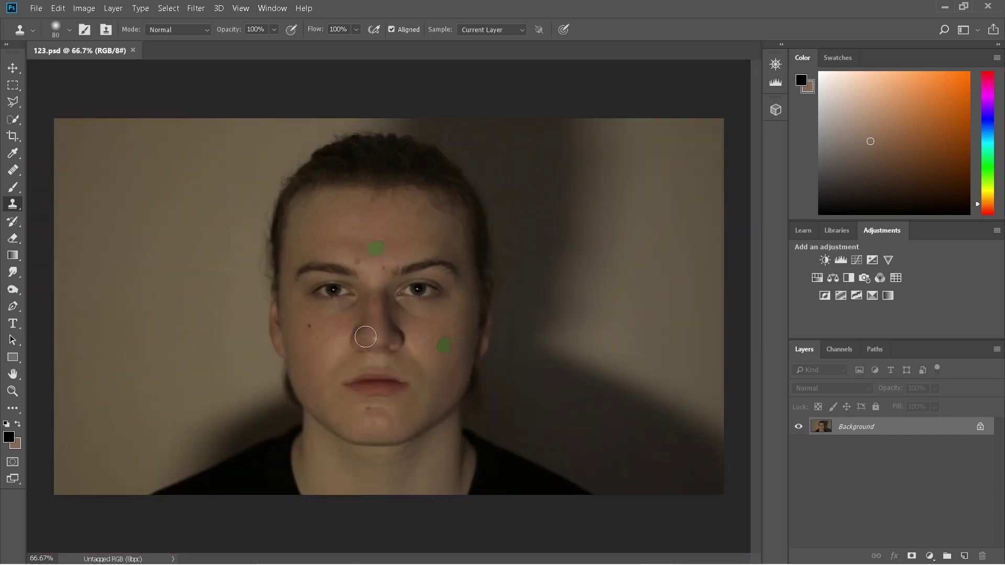
{"action": "scroll", "coordinate": [314, 431], "scroll_direction": "up", "scroll_amount": 3}
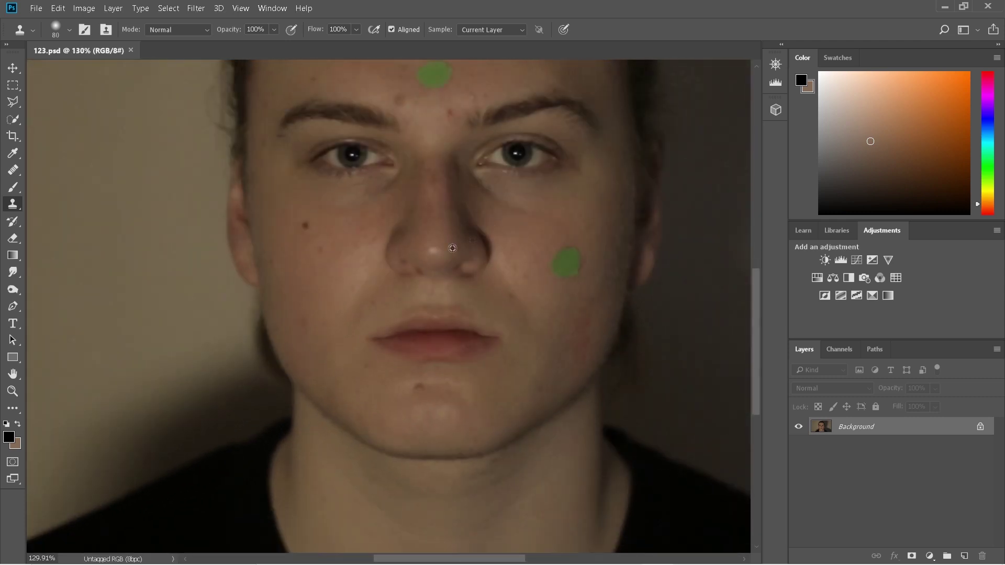
{"action": "scroll", "coordinate": [409, 267], "scroll_direction": "down", "scroll_amount": 2}
{"action": "scroll", "coordinate": [387, 267], "scroll_direction": "down", "scroll_amount": 4}
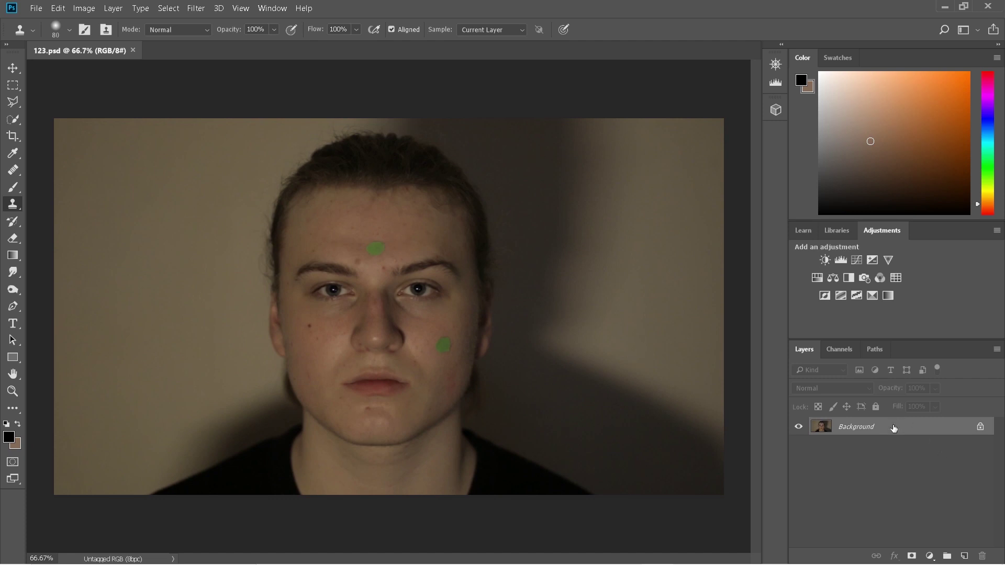
Step: Run the freq-sep action on the image, using a Gaussian Blur radius of about 4.9 pixels for the low layer
{"action": "left_click", "coordinate": [275, 9]}
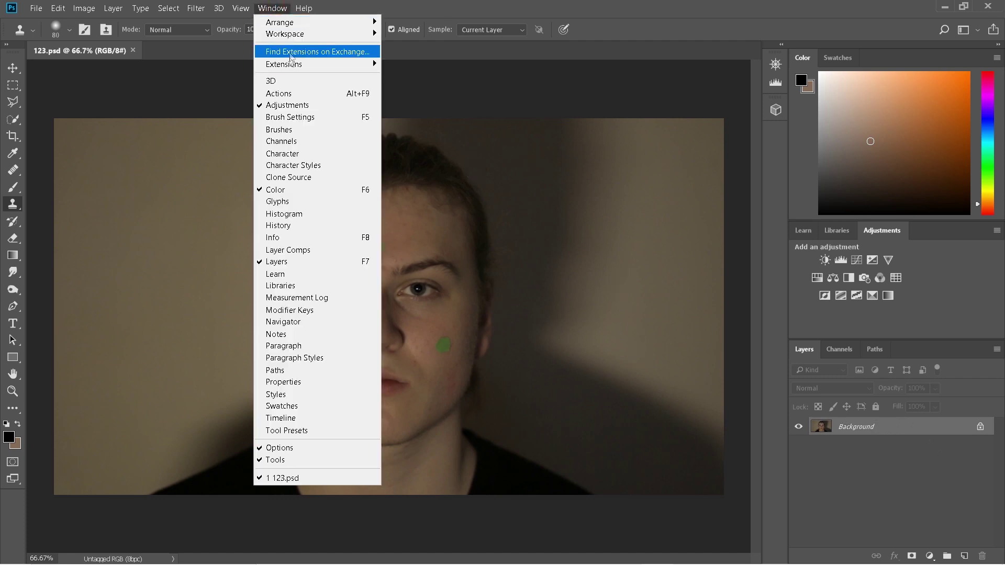
{"action": "left_click", "coordinate": [288, 96]}
{"action": "scroll", "coordinate": [789, 140], "scroll_direction": "down", "scroll_amount": 5}
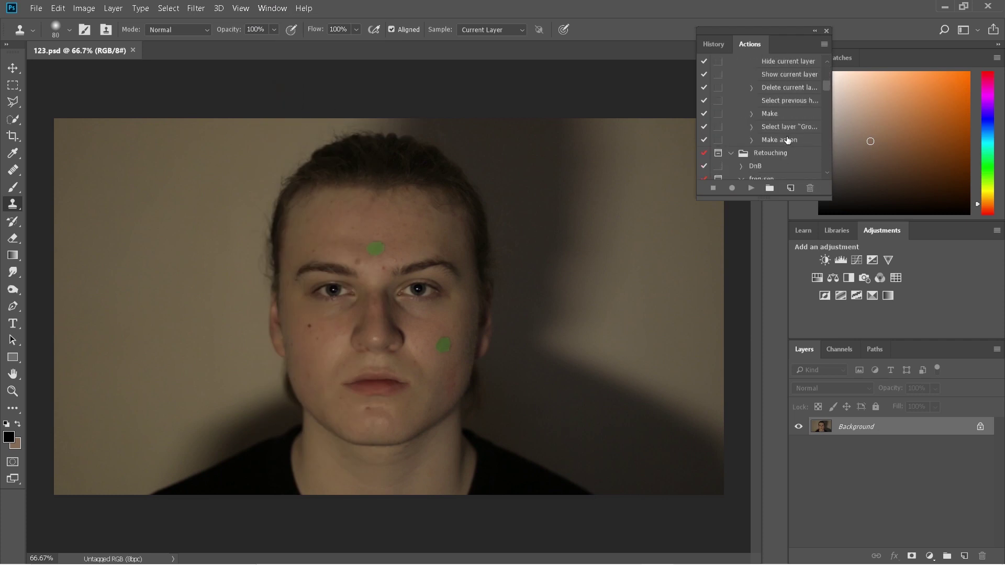
{"action": "left_click", "coordinate": [750, 189]}
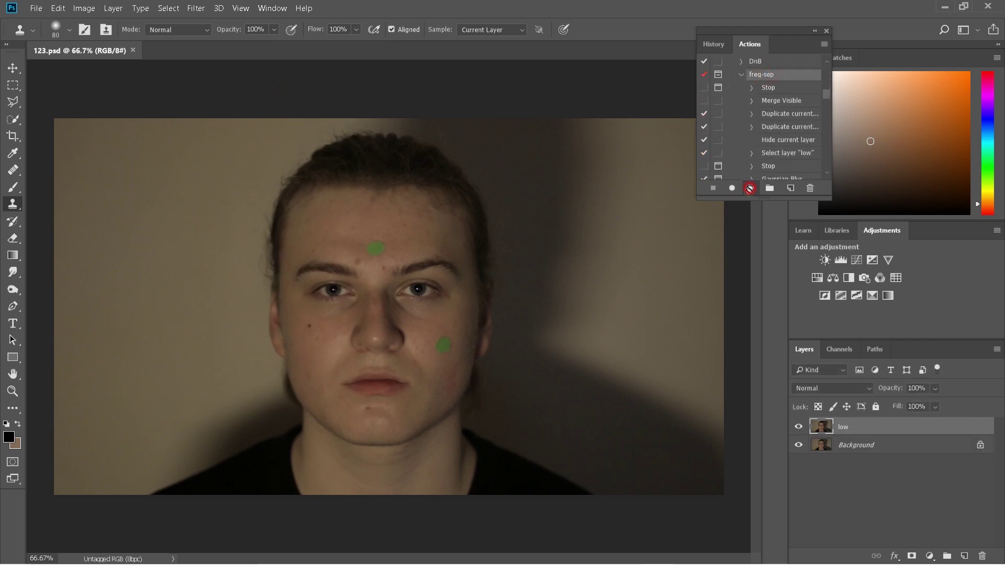
{"action": "left_click_drag", "start_coordinate": [688, 409], "coordinate": [689, 409]}
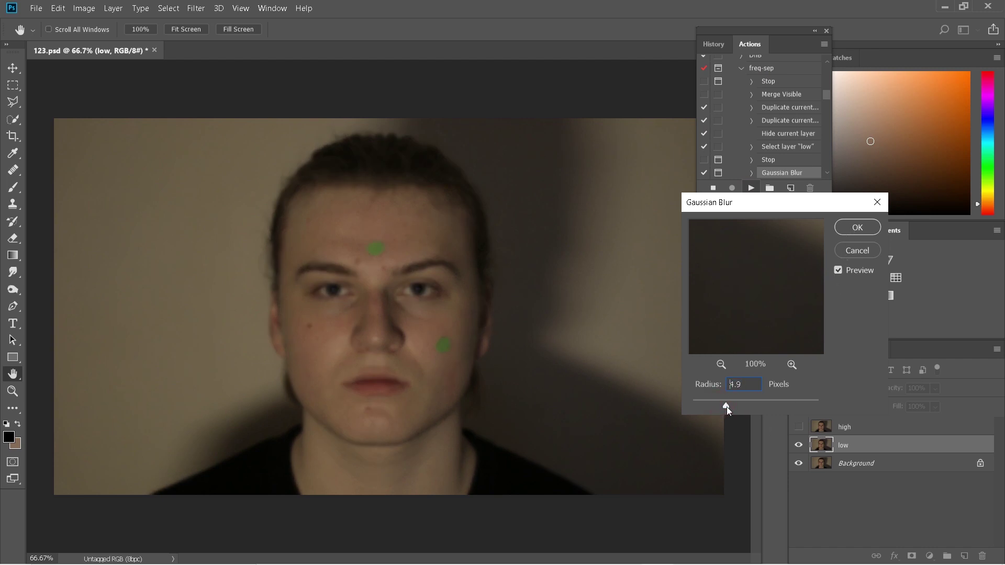
{"action": "left_click", "coordinate": [857, 228]}
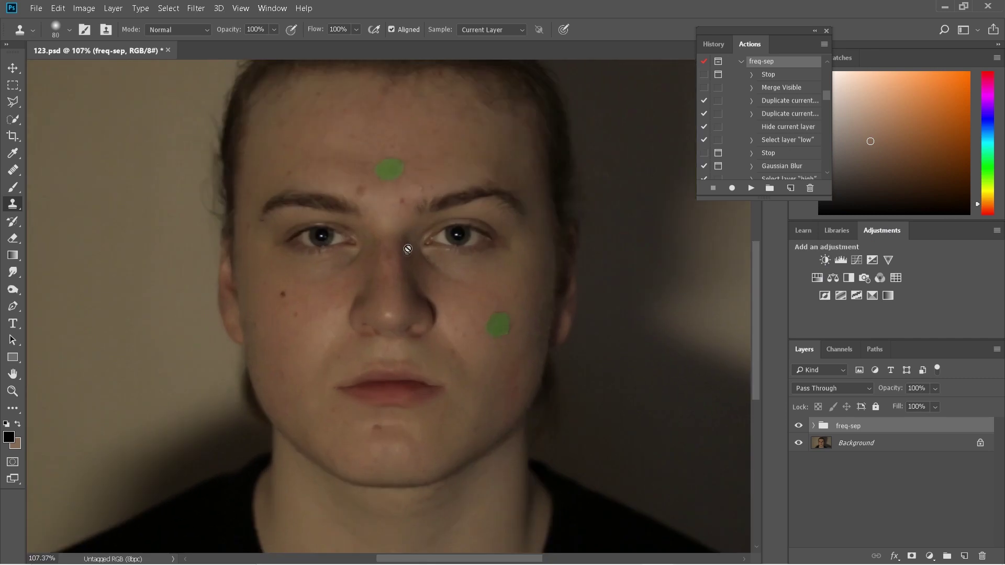
Step: Add a Brightness/Contrast adjustment layer above the freq-sep group with brightness -15 and contrast 70
{"action": "left_click", "coordinate": [825, 261]}
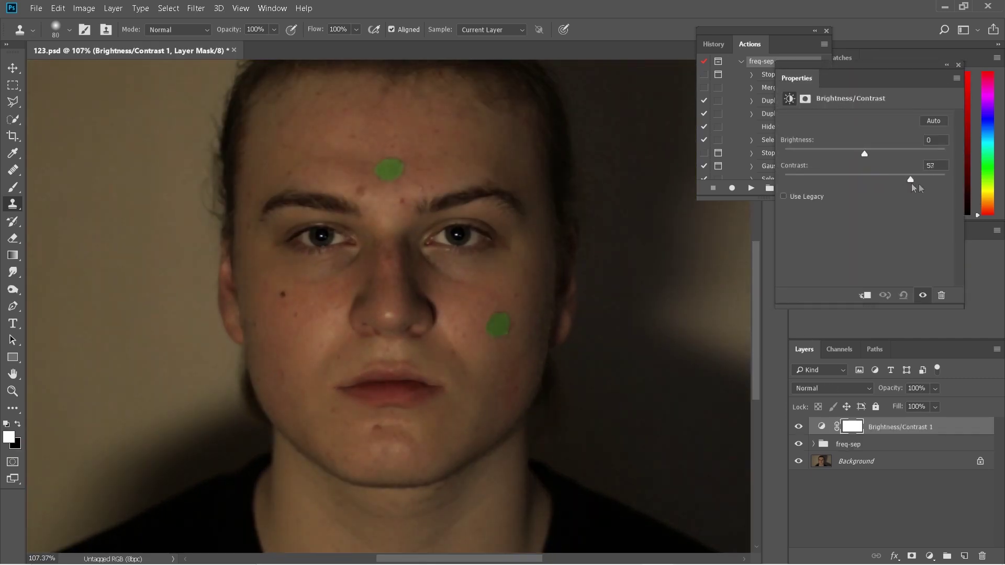
{"action": "left_click_drag", "start_coordinate": [864, 153], "coordinate": [853, 153]}
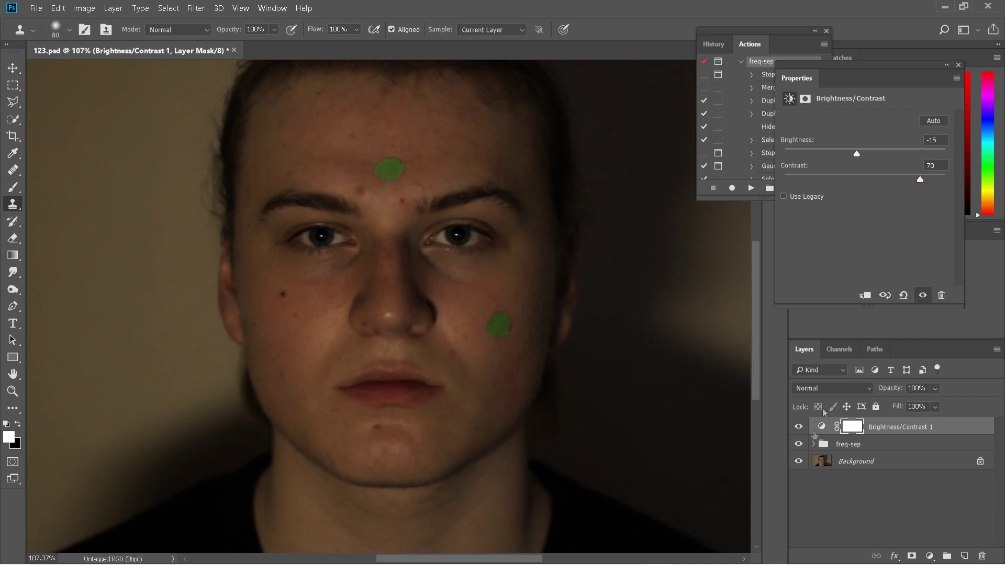
Step: Expand the freq-sep group, leave only its low layer visible and selected, and close the floating Properties and Actions windows
{"action": "left_click", "coordinate": [812, 445]}
{"action": "left_click", "coordinate": [853, 480]}
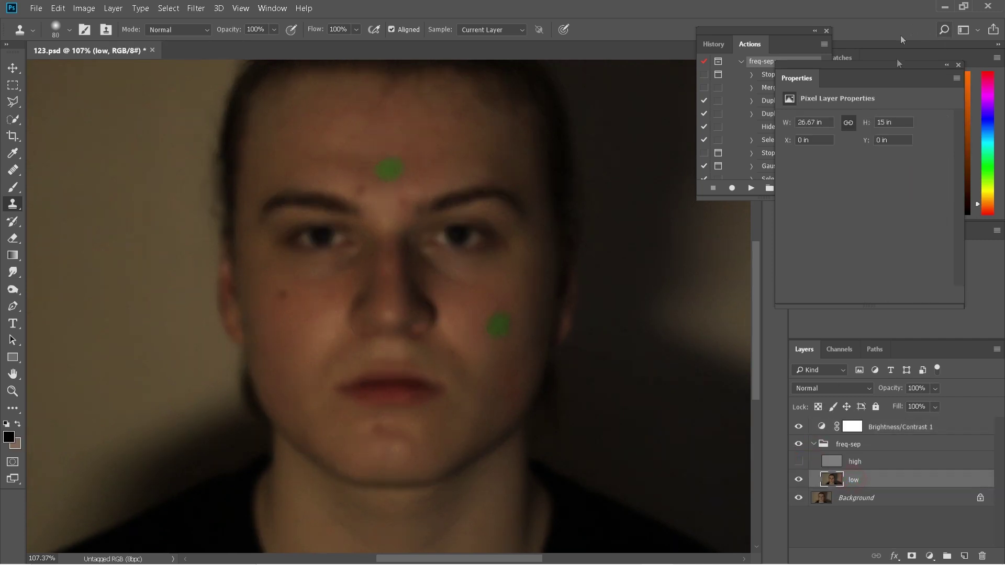
{"action": "left_click", "coordinate": [959, 65]}
{"action": "left_click", "coordinate": [827, 31]}
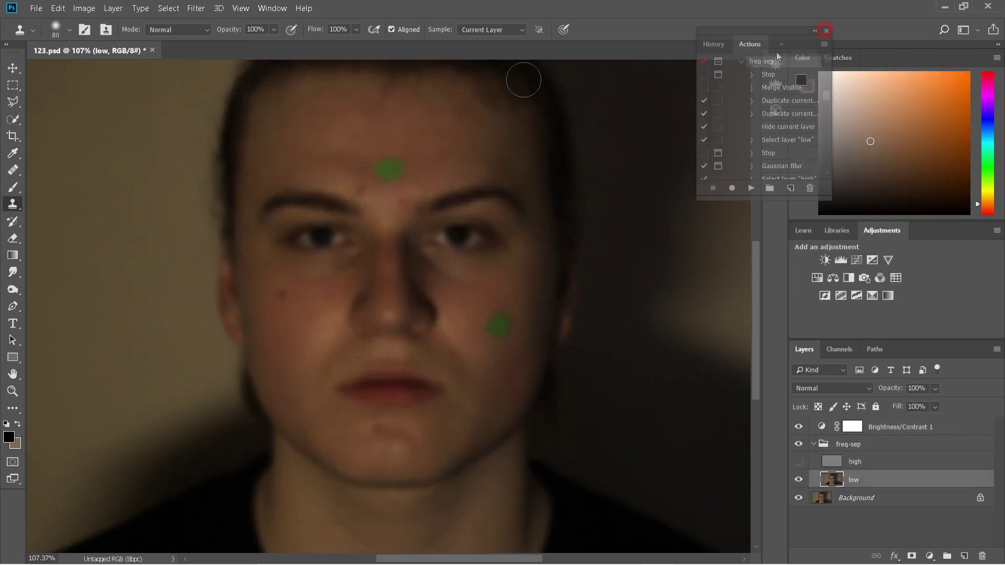
Step: Paint out the green forehead marker on the low layer using the Healing Brush at size 50
{"action": "left_click", "coordinate": [11, 170]}
{"action": "left_click", "coordinate": [68, 182]}
{"action": "scroll", "coordinate": [398, 230], "scroll_direction": "up", "scroll_amount": 5}
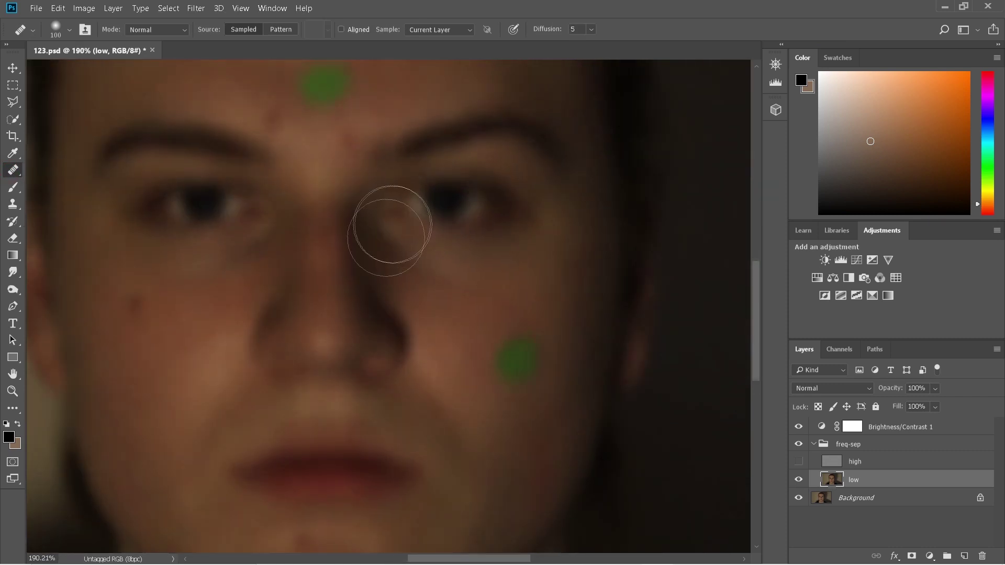
{"action": "key", "text": "bracketleft"}
{"action": "key", "text": "bracketleft"}
{"action": "key", "text": "bracketleft"}
{"action": "key", "text": "bracketleft"}
{"action": "key", "text": "bracketleft"}
{"action": "key", "text": "bracketleft"}
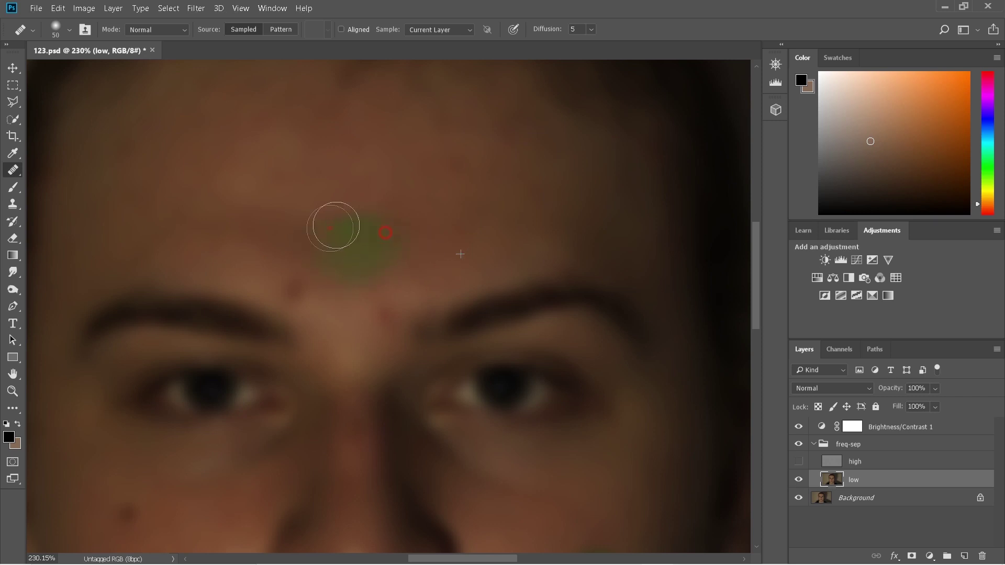
{"action": "mouse_move", "coordinate": [336, 225]}
{"action": "left_mouse_down"}
{"action": "mouse_move", "coordinate": [438, 245]}
{"action": "mouse_move", "coordinate": [383, 247]}
{"action": "left_mouse_up"}
Step: Enlarge the Healing Brush to 70 and paint out the eyebrow and eye on the shadowed side of the face
{"action": "scroll", "coordinate": [384, 247], "scroll_direction": "up", "scroll_amount": 3}
{"action": "key", "text": "bracketright"}
{"action": "key", "text": "bracketright"}
{"action": "left_click_drag", "start_coordinate": [435, 373], "coordinate": [608, 359]}
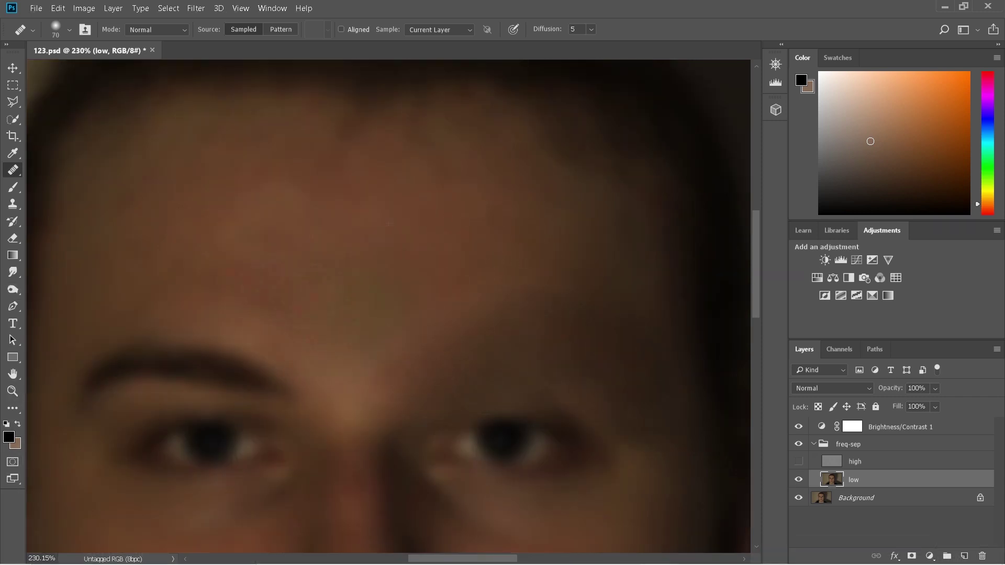
{"action": "scroll", "coordinate": [388, 224], "scroll_direction": "down", "scroll_amount": 3}
{"action": "left_click_drag", "start_coordinate": [474, 290], "coordinate": [586, 299]}
{"action": "left_click", "coordinate": [890, 427]}
{"action": "left_click", "coordinate": [871, 480]}
{"action": "left_click_drag", "start_coordinate": [398, 314], "coordinate": [440, 466]}
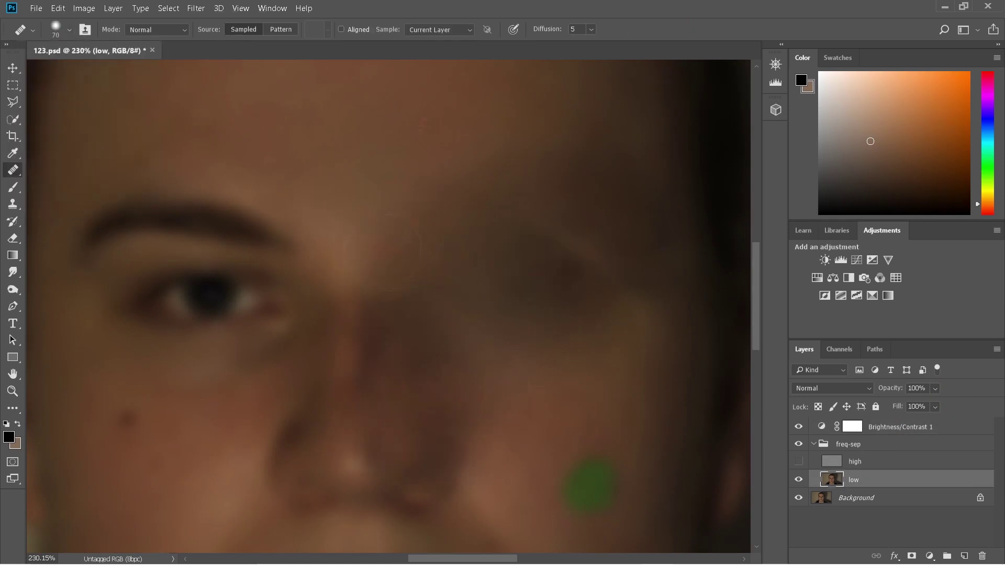
Step: Paint out the remaining eyebrow and eye, and heal away the nose with the brush reduced to 60
{"action": "mouse_move", "coordinate": [387, 252]}
{"action": "left_mouse_down"}
{"action": "mouse_move", "coordinate": [226, 228]}
{"action": "mouse_move", "coordinate": [142, 309]}
{"action": "mouse_move", "coordinate": [293, 298]}
{"action": "left_mouse_up"}
{"action": "key", "text": "bracketleft"}
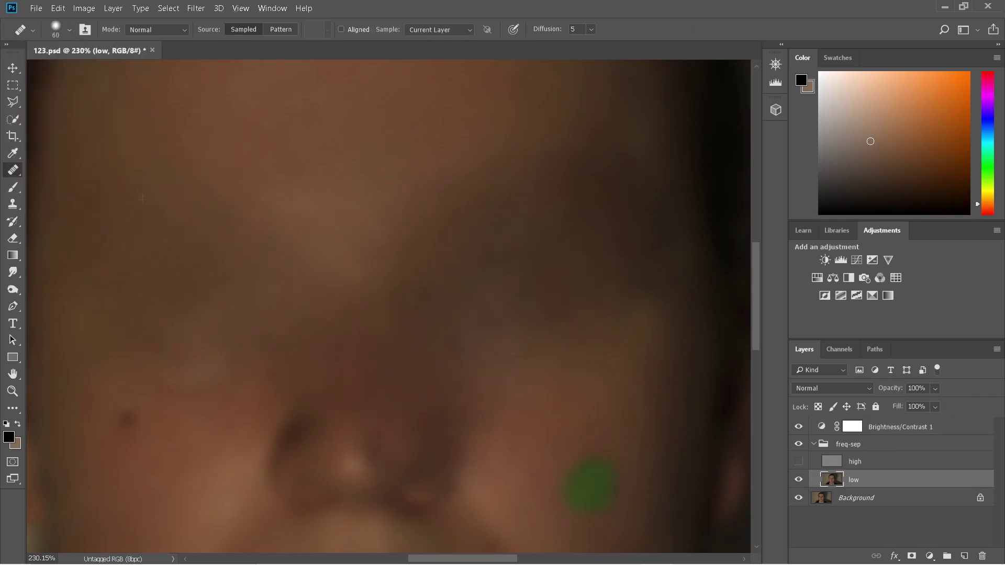
{"action": "left_click_drag", "start_coordinate": [336, 251], "coordinate": [398, 487]}
{"action": "left_click", "coordinate": [341, 390]}
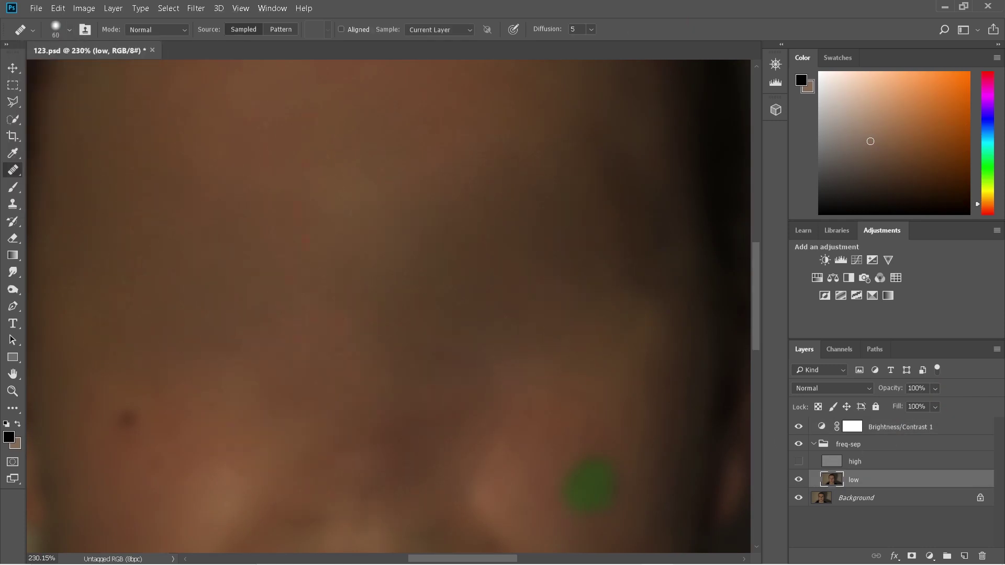
Step: Heal away the mouth and the green cheek marker on the low layer, reducing the brush to 45
{"action": "mouse_move", "coordinate": [471, 419]}
{"action": "left_mouse_down"}
{"action": "mouse_move", "coordinate": [522, 283]}
{"action": "mouse_move", "coordinate": [523, 145]}
{"action": "left_mouse_up"}
{"action": "left_click_drag", "start_coordinate": [324, 345], "coordinate": [450, 348]}
{"action": "key", "text": "bracketleft"}
{"action": "left_click", "coordinate": [595, 147], "text": "alt"}
{"action": "left_click", "coordinate": [633, 202]}
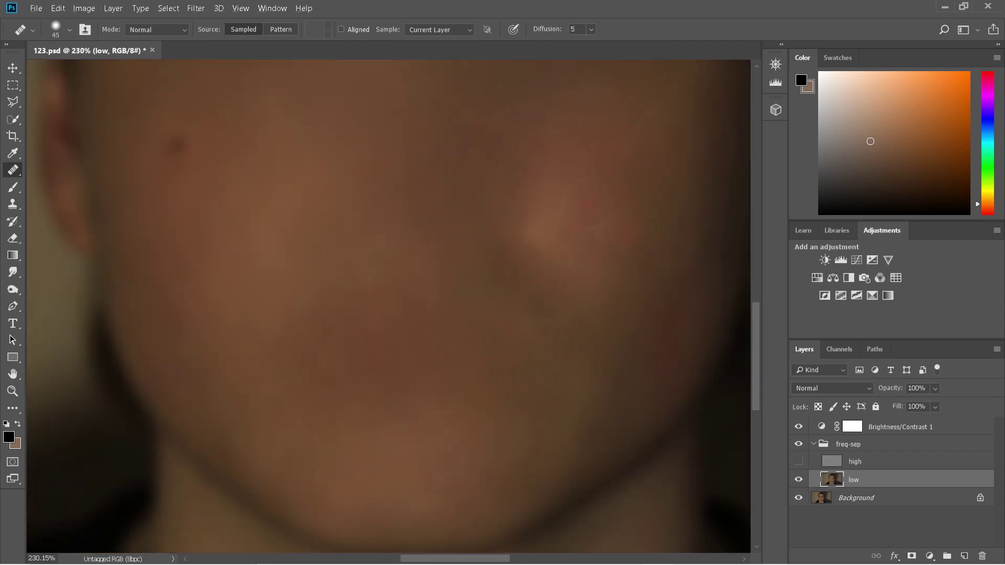
Step: Smooth the blotchy skin tones across the cheeks, mouth area and middle of the face with Healing Brush sizes 125 and 60
{"action": "left_click", "coordinate": [548, 223]}
{"action": "scroll", "coordinate": [549, 223], "scroll_direction": "down", "scroll_amount": 3}
{"action": "left_click_drag", "start_coordinate": [618, 196], "coordinate": [528, 196]}
{"action": "key", "text": "bracketleft"}
{"action": "key", "text": "bracketleft"}
{"action": "key", "text": "bracketleft"}
{"action": "key", "text": "bracketleft"}
{"action": "scroll", "coordinate": [455, 305], "scroll_direction": "down", "scroll_amount": 2}
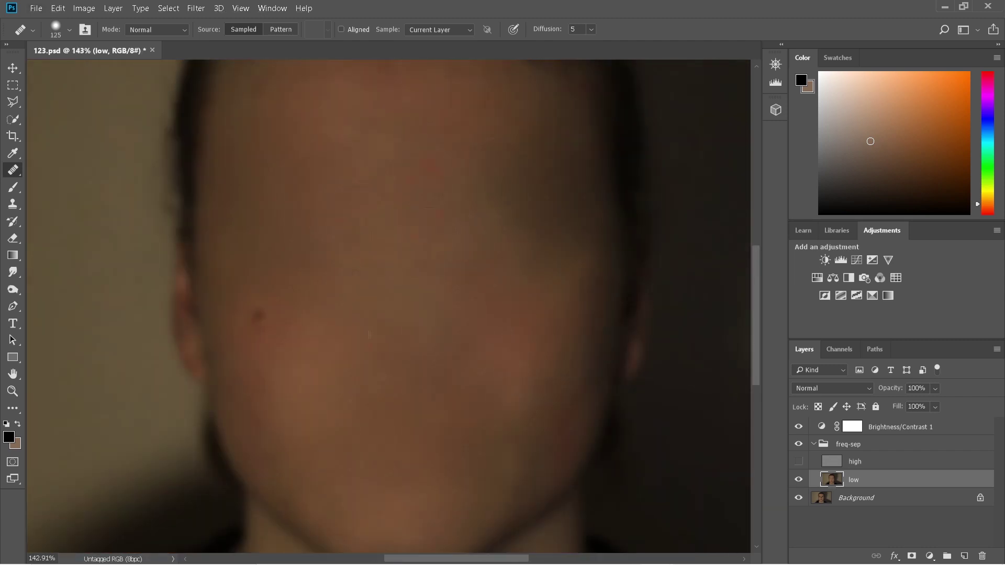
{"action": "scroll", "coordinate": [407, 271], "scroll_direction": "down", "scroll_amount": 5}
{"action": "scroll", "coordinate": [424, 369], "scroll_direction": "up", "scroll_amount": 4}
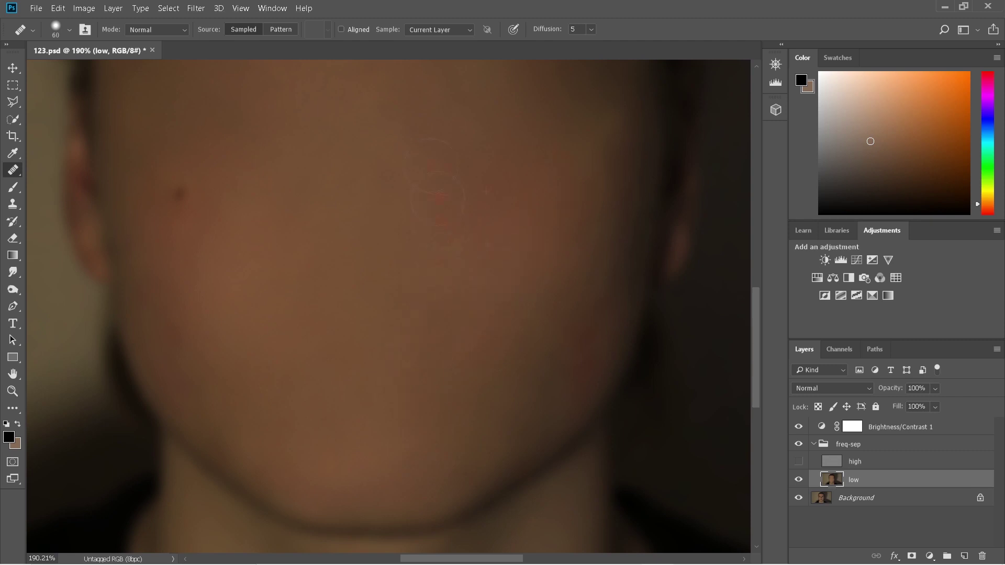
Step: Even out the shading of the shadowed temple and forehead at brush size 40, and reduce the Healing Brush to 30
{"action": "scroll", "coordinate": [439, 198], "scroll_direction": "down", "scroll_amount": 4}
{"action": "key", "text": "bracketleft"}
{"action": "key", "text": "bracketleft"}
{"action": "scroll", "coordinate": [478, 316], "scroll_direction": "up", "scroll_amount": 4}
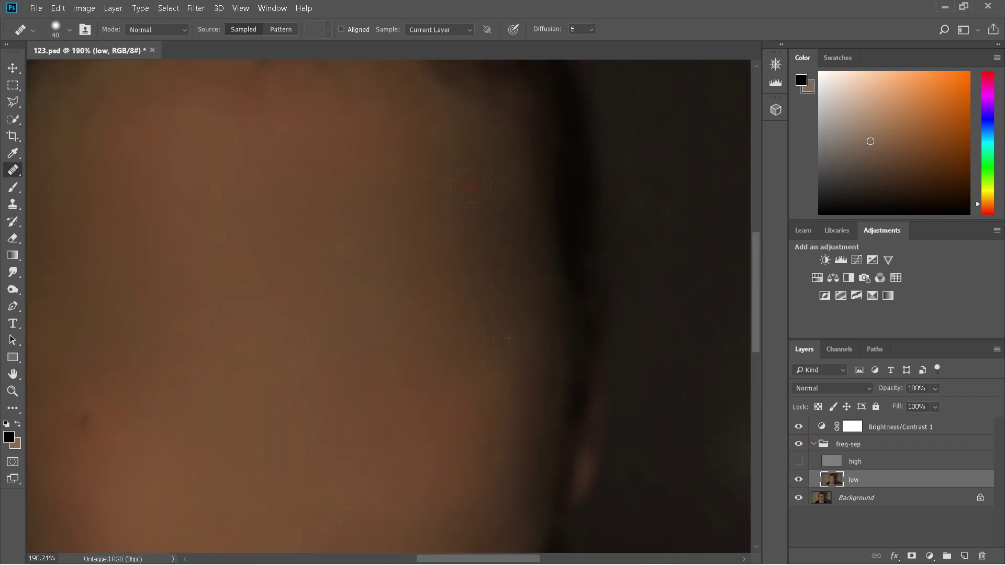
{"action": "scroll", "coordinate": [327, 108], "scroll_direction": "up", "scroll_amount": 3}
{"action": "scroll", "coordinate": [328, 108], "scroll_direction": "left", "scroll_amount": 3}
{"action": "scroll", "coordinate": [327, 108], "scroll_direction": "up", "scroll_amount": 1}
{"action": "key", "text": "bracketleft"}
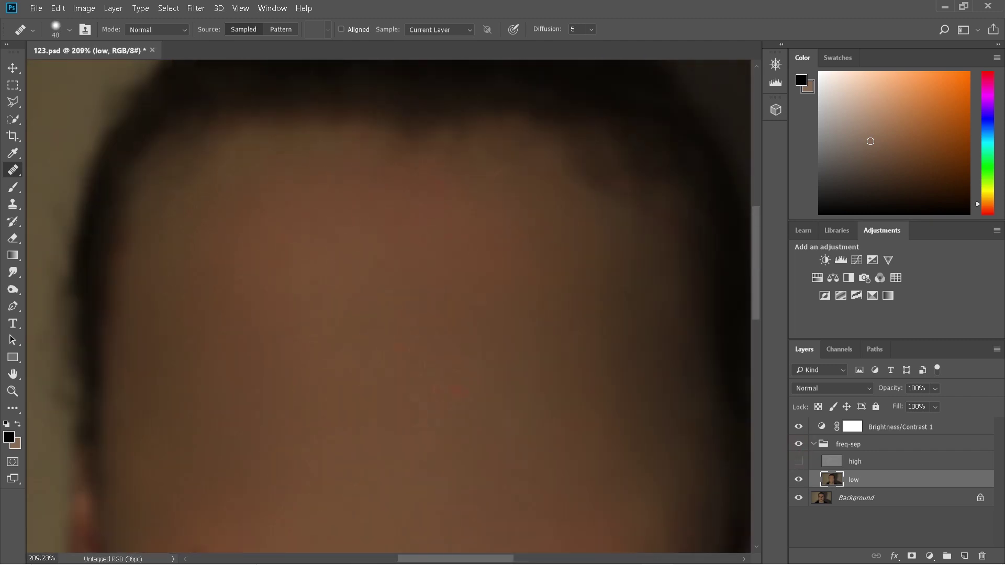
{"action": "scroll", "coordinate": [498, 428], "scroll_direction": "down", "scroll_amount": 3}
{"action": "scroll", "coordinate": [402, 235], "scroll_direction": "down", "scroll_amount": 10}
{"action": "key", "text": "bracketleft"}
{"action": "key", "text": "bracketleft"}
{"action": "key", "text": "bracketleft"}
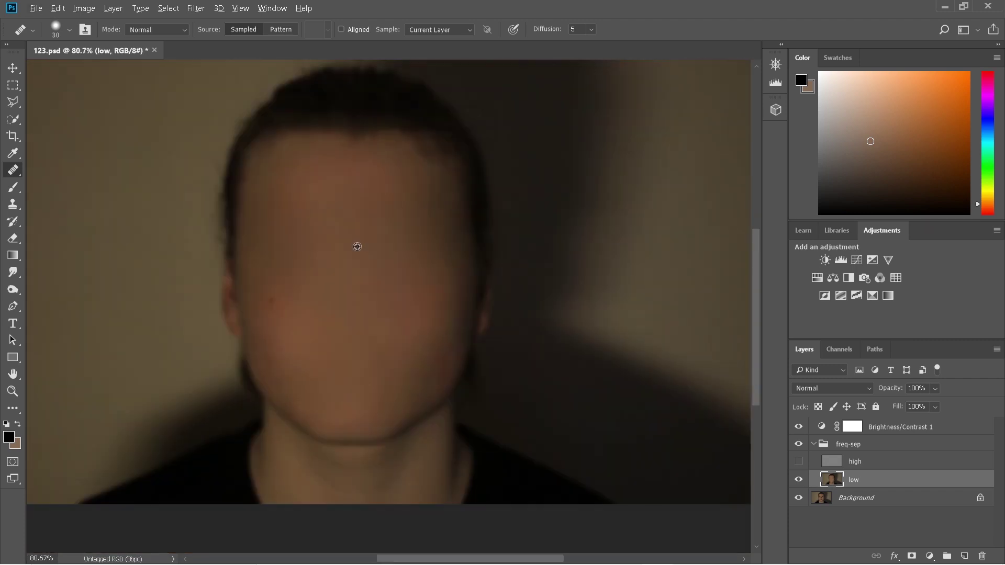
Step: Show the high layer again and compare the portrait with the freq-sep group hidden and shown
{"action": "left_click", "coordinate": [799, 462]}
{"action": "left_click", "coordinate": [799, 445]}
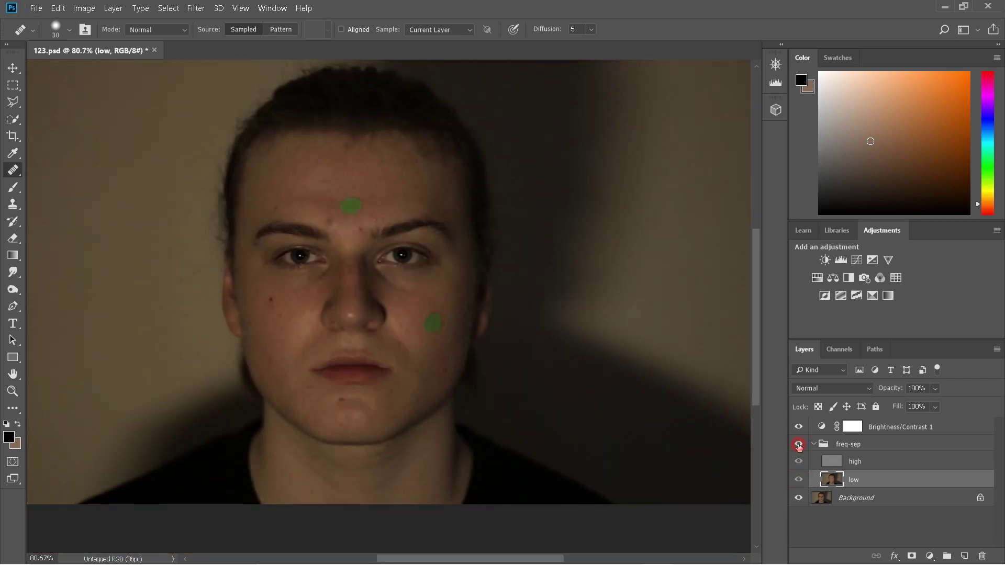
{"action": "left_click", "coordinate": [798, 445]}
{"action": "left_click", "coordinate": [798, 444]}
{"action": "left_click", "coordinate": [798, 444]}
{"action": "left_click", "coordinate": [798, 445]}
{"action": "left_click", "coordinate": [799, 444]}
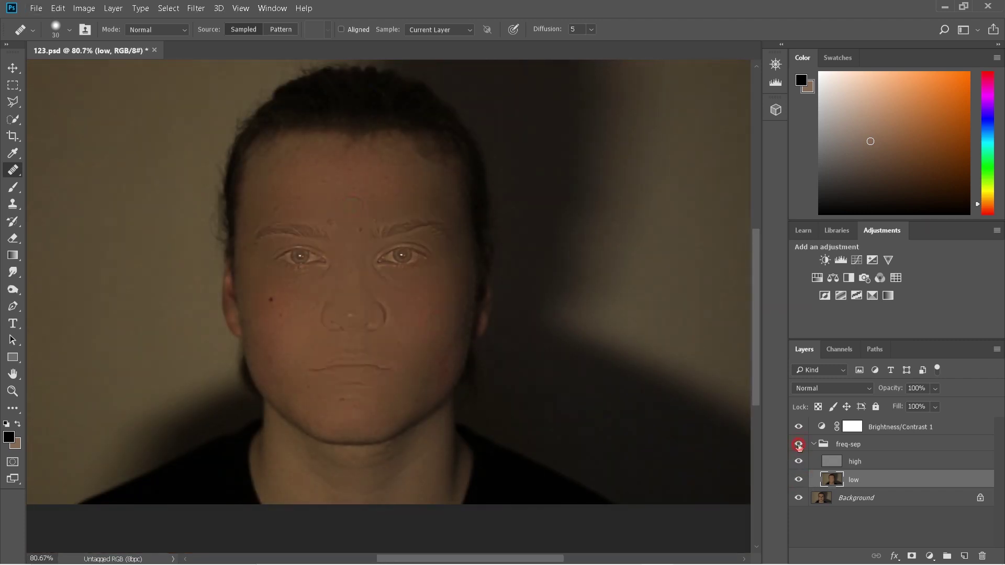
Step: Heal away the mouth's fine lines on the high layer using the Healing Brush at size 60
{"action": "left_click", "coordinate": [857, 463]}
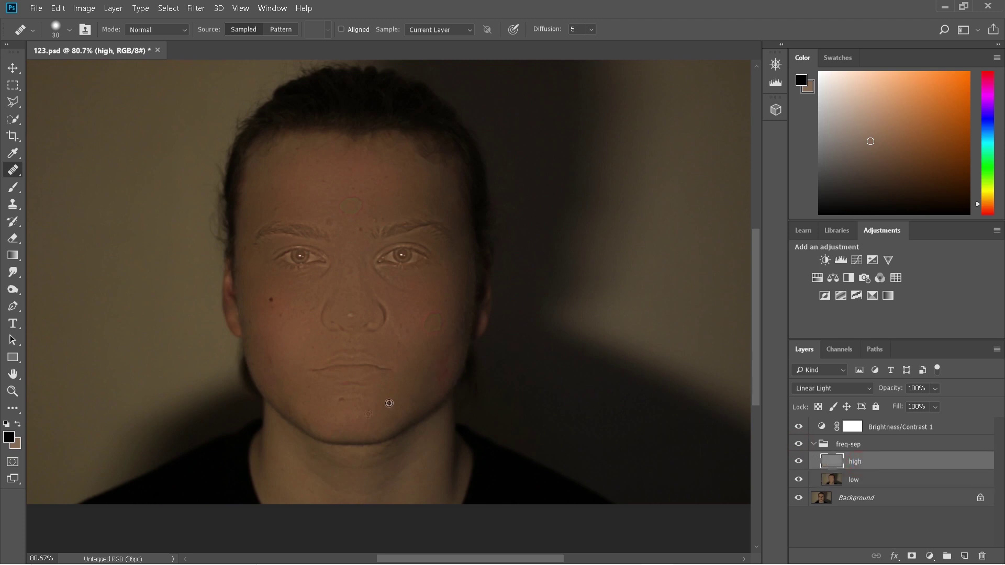
{"action": "scroll", "coordinate": [391, 404], "scroll_direction": "up", "scroll_amount": 5}
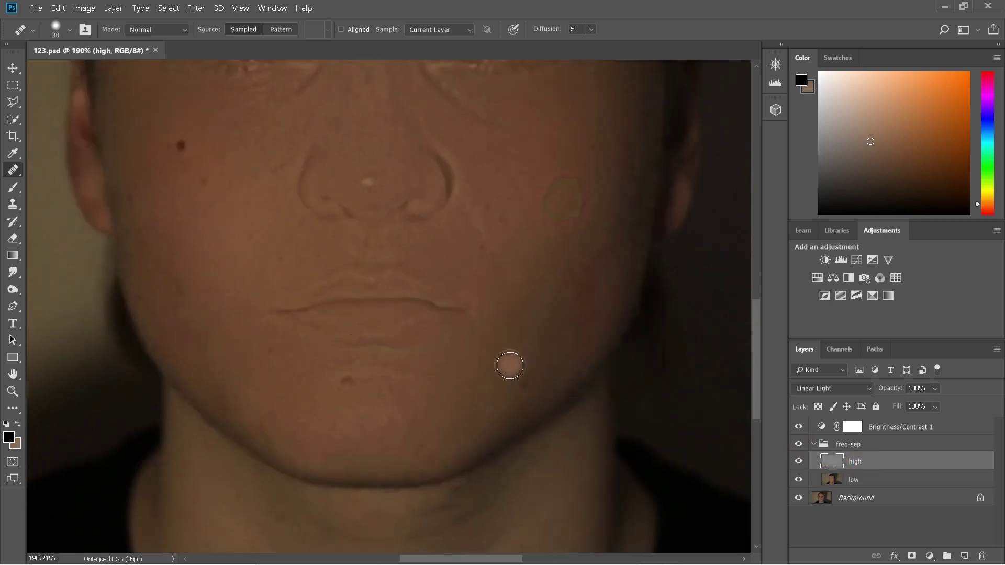
{"action": "key", "text": "]"}
{"action": "key", "text": "]"}
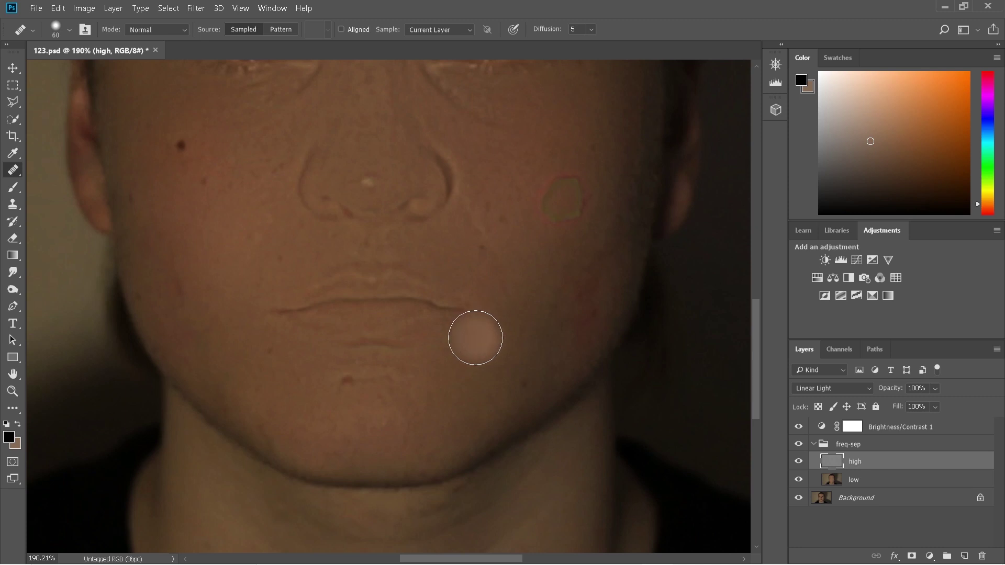
{"action": "key", "text": "alt"}
{"action": "mouse_move", "coordinate": [427, 332]}
{"action": "left_mouse_down"}
{"action": "mouse_move", "coordinate": [416, 329]}
{"action": "mouse_move", "coordinate": [454, 313]}
{"action": "mouse_move", "coordinate": [444, 307]}
{"action": "left_mouse_up"}
{"action": "left_click", "coordinate": [493, 342], "text": "alt"}
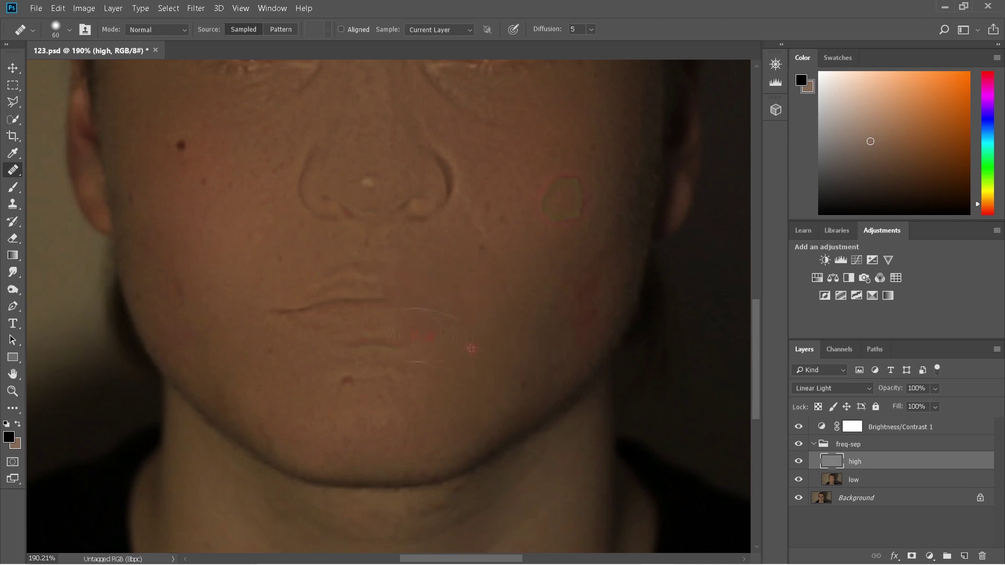
Step: Heal the outline of the nose and the crease beneath the eye on the shadowed side of the high layer
{"action": "scroll", "coordinate": [371, 208], "scroll_direction": "up", "scroll_amount": 1}
{"action": "left_click", "coordinate": [586, 299], "text": "alt"}
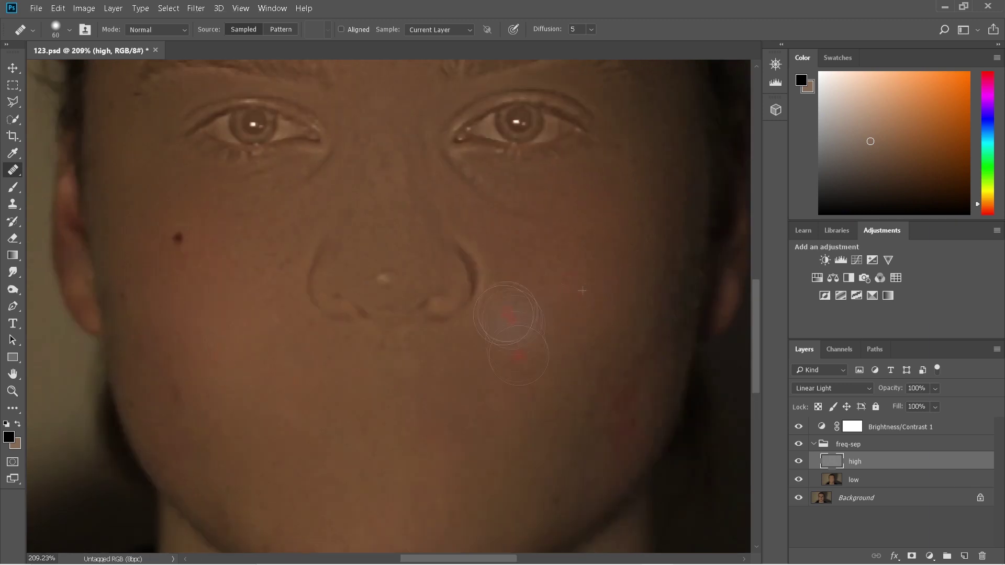
{"action": "left_click_drag", "start_coordinate": [476, 273], "coordinate": [326, 309]}
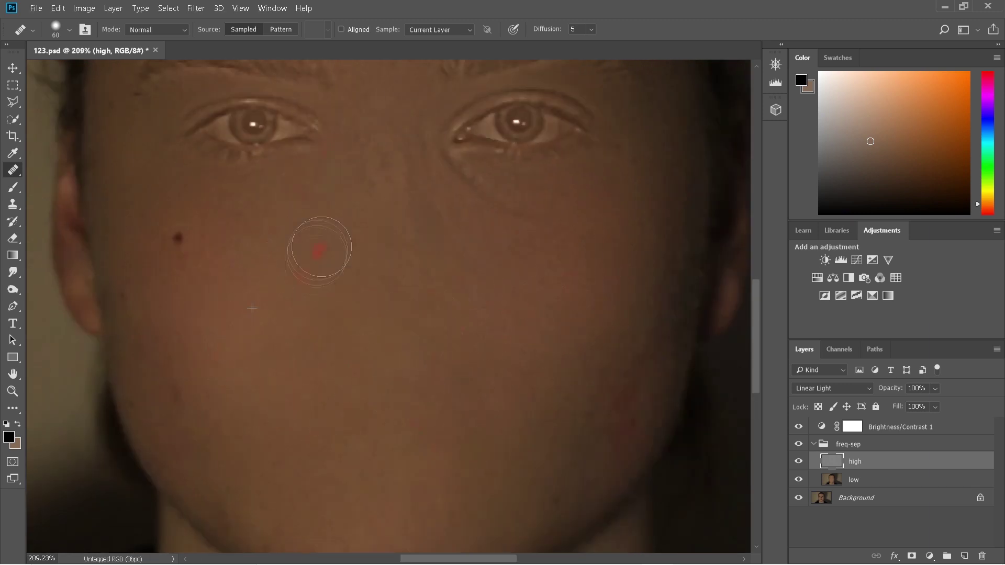
{"action": "left_click_drag", "start_coordinate": [457, 141], "coordinate": [515, 207]}
Step: Heal the eyebrow and eye texture on the shadowed side of the face and clean the forehead spots
{"action": "scroll", "coordinate": [427, 181], "scroll_direction": "up", "scroll_amount": 5}
{"action": "left_click", "coordinate": [494, 229], "text": "alt"}
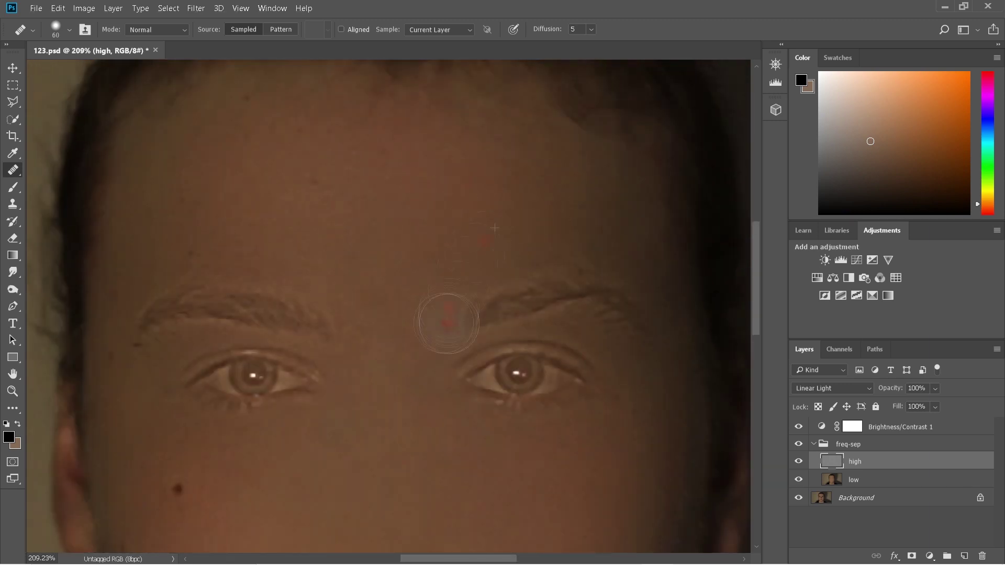
{"action": "mouse_move", "coordinate": [449, 321]}
{"action": "left_mouse_down"}
{"action": "mouse_move", "coordinate": [618, 403]}
{"action": "mouse_move", "coordinate": [619, 247]}
{"action": "left_mouse_up"}
{"action": "left_click", "coordinate": [619, 248], "text": "alt"}
{"action": "left_click_drag", "start_coordinate": [340, 186], "coordinate": [314, 185]}
{"action": "scroll", "coordinate": [314, 187], "scroll_direction": "up", "scroll_amount": 1}
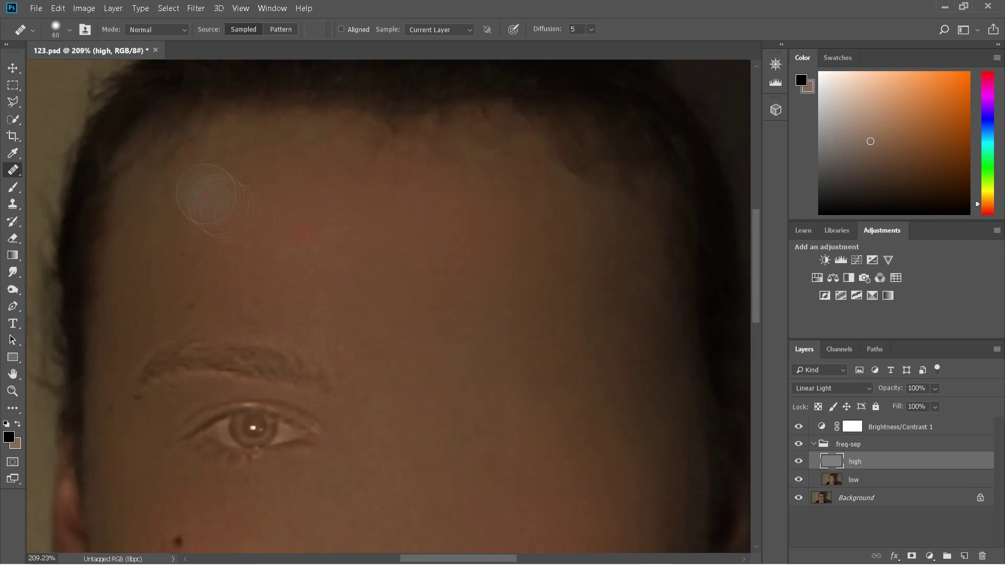
Step: Heal away the remaining eyebrow and eye texture on the lit side of the face
{"action": "scroll", "coordinate": [359, 366], "scroll_direction": "down", "scroll_amount": 2}
{"action": "left_click", "coordinate": [400, 320], "text": "alt"}
{"action": "mouse_move", "coordinate": [308, 272]}
{"action": "left_mouse_down"}
{"action": "mouse_move", "coordinate": [191, 246]}
{"action": "mouse_move", "coordinate": [306, 343]}
{"action": "left_mouse_up"}
{"action": "scroll", "coordinate": [306, 343], "scroll_direction": "down", "scroll_amount": 3}
{"action": "scroll", "coordinate": [220, 377], "scroll_direction": "up", "scroll_amount": 3}
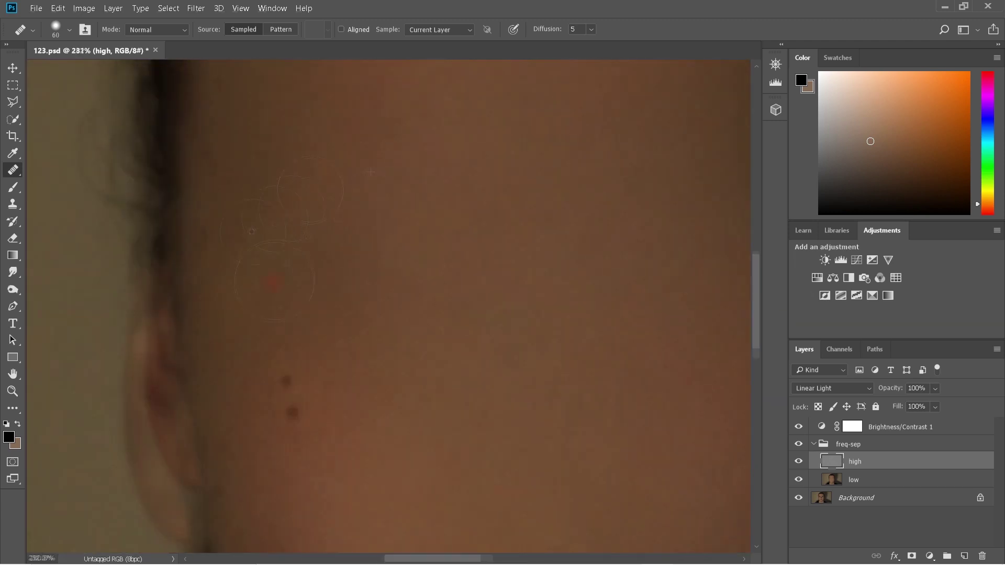
Step: Clean the leftover texture on the cheeks and middle of the face, enlarging the Healing Brush to 70 and up to 80
{"action": "key", "text": "bracketright"}
{"action": "scroll", "coordinate": [314, 236], "scroll_direction": "down", "scroll_amount": 3}
{"action": "scroll", "coordinate": [335, 261], "scroll_direction": "up", "scroll_amount": 2}
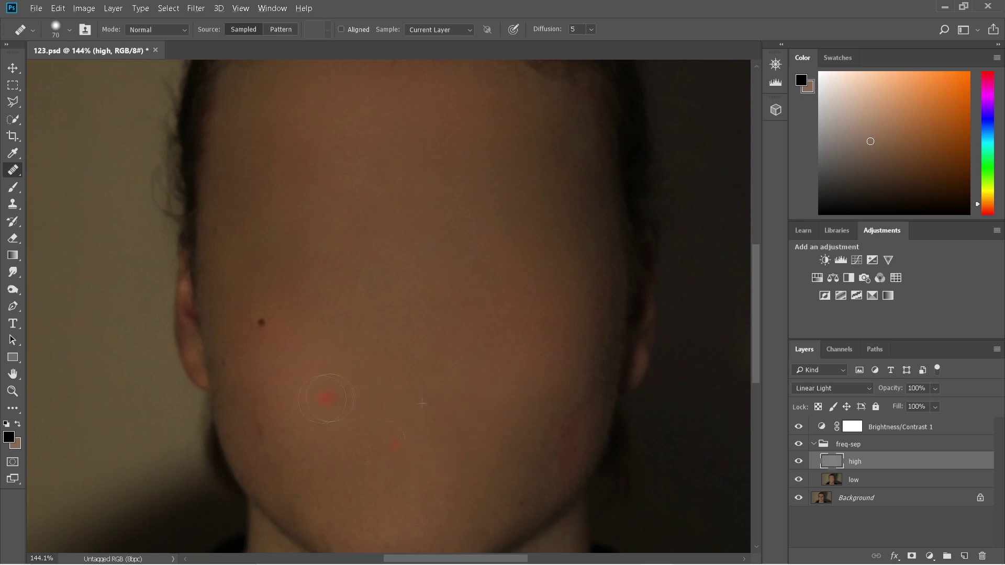
{"action": "left_click", "coordinate": [472, 231]}
{"action": "left_click", "coordinate": [279, 262]}
{"action": "scroll", "coordinate": [279, 262], "scroll_direction": "down", "scroll_amount": 2}
{"action": "left_click", "coordinate": [477, 227]}
{"action": "key", "text": "bracketright"}
{"action": "scroll", "coordinate": [299, 221], "scroll_direction": "down", "scroll_amount": 4}
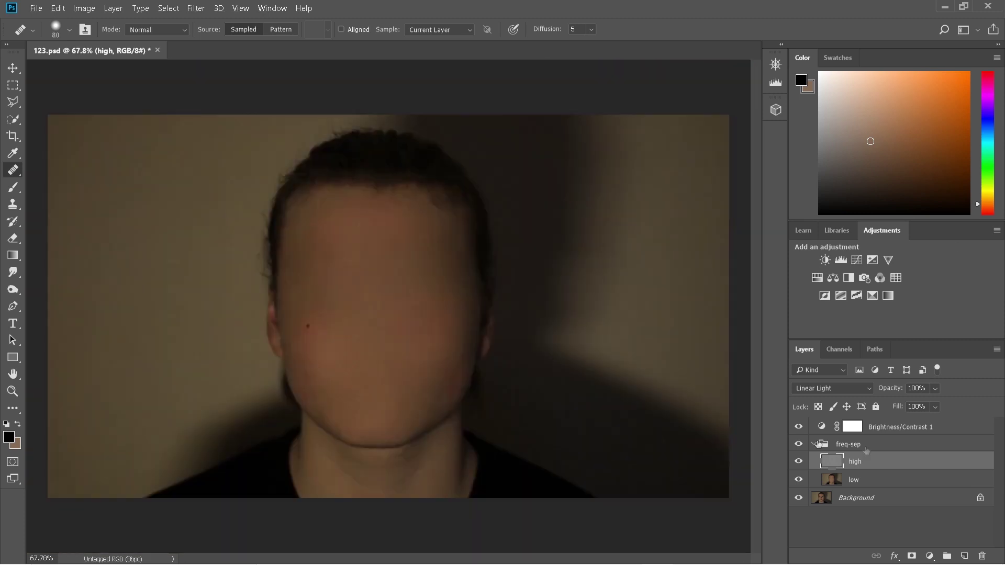
Step: Collapse the freq-sep group and delete the Brightness/Contrast 1 adjustment layer
{"action": "left_click", "coordinate": [814, 445]}
{"action": "left_click", "coordinate": [897, 428]}
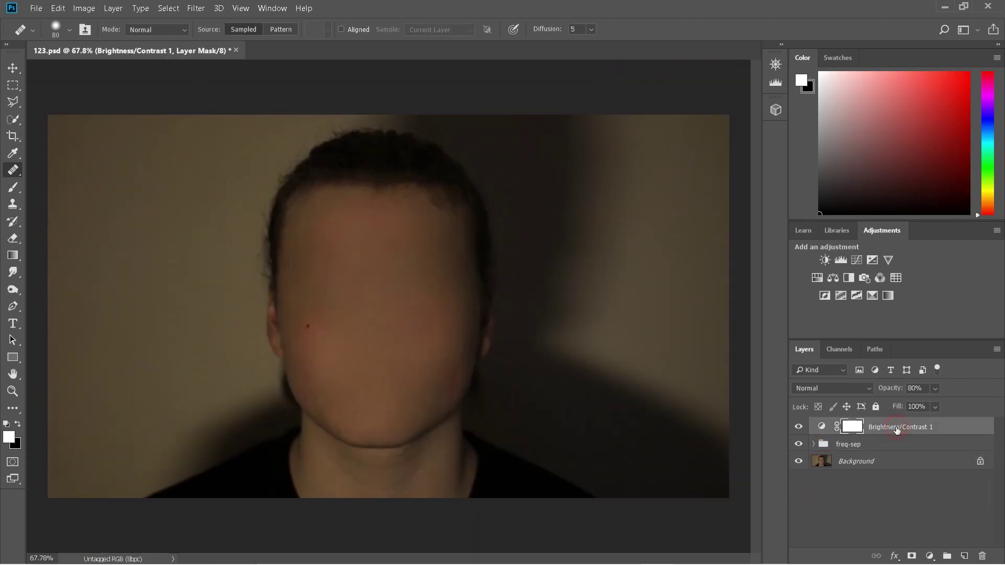
{"action": "key", "text": "Delete"}
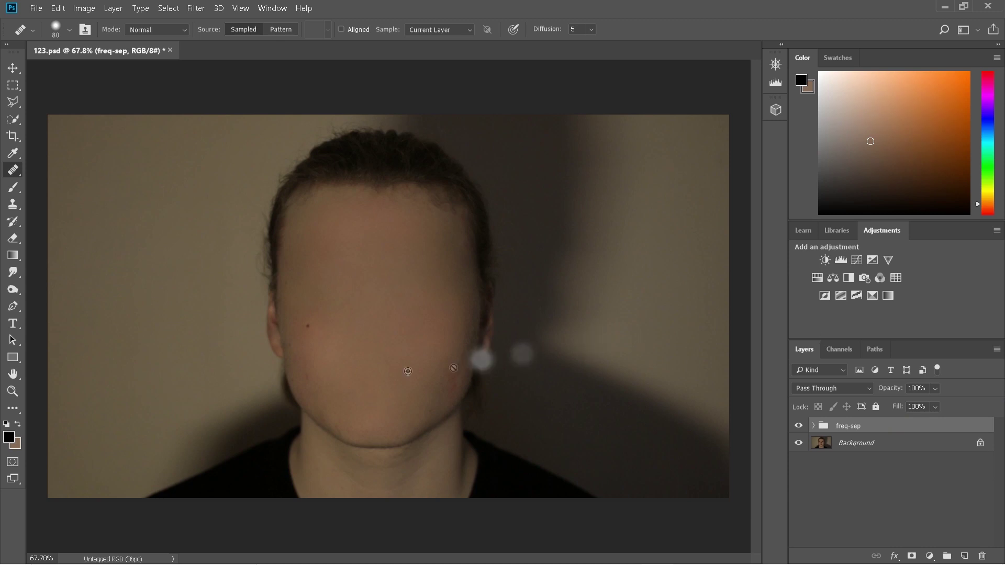
{"action": "scroll", "coordinate": [376, 372], "scroll_direction": "up", "scroll_amount": 2}
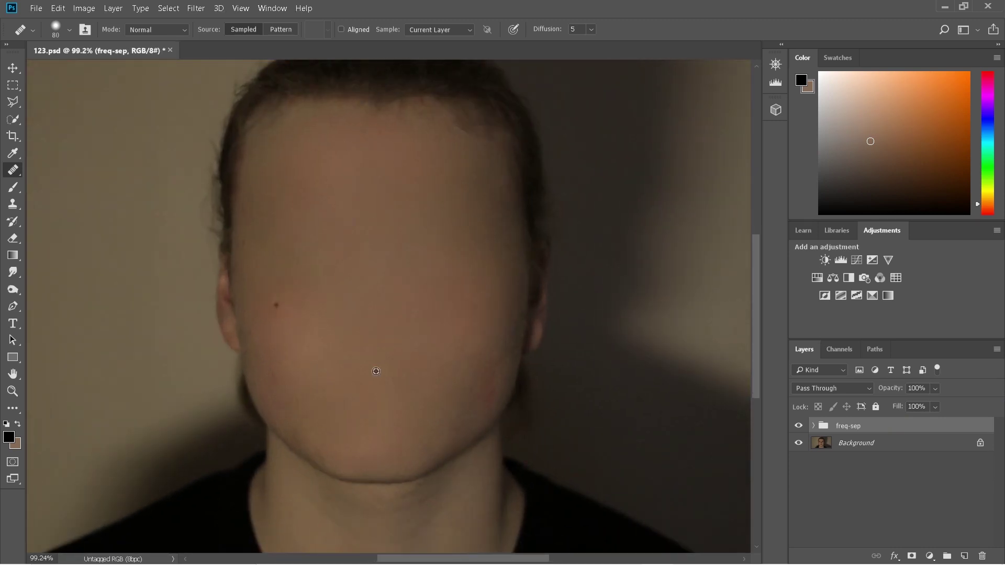
{"action": "scroll", "coordinate": [376, 371], "scroll_direction": "up", "scroll_amount": 1}
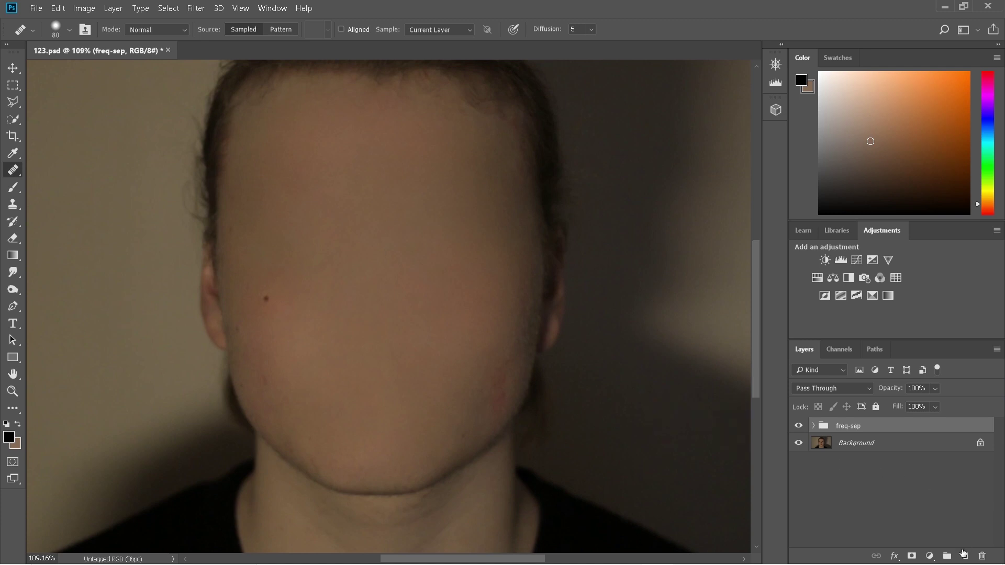
Step: Add a new top layer in Color blend mode and set the foreground colour to the cheek skin tone #85654b
{"action": "left_click", "coordinate": [965, 557]}
{"action": "left_click", "coordinate": [823, 388]}
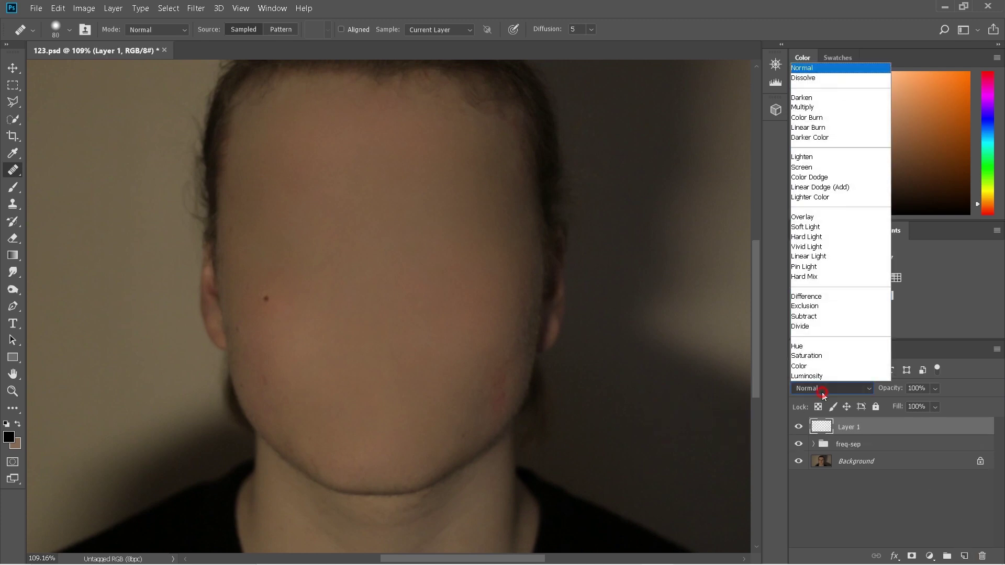
{"action": "left_click", "coordinate": [821, 368]}
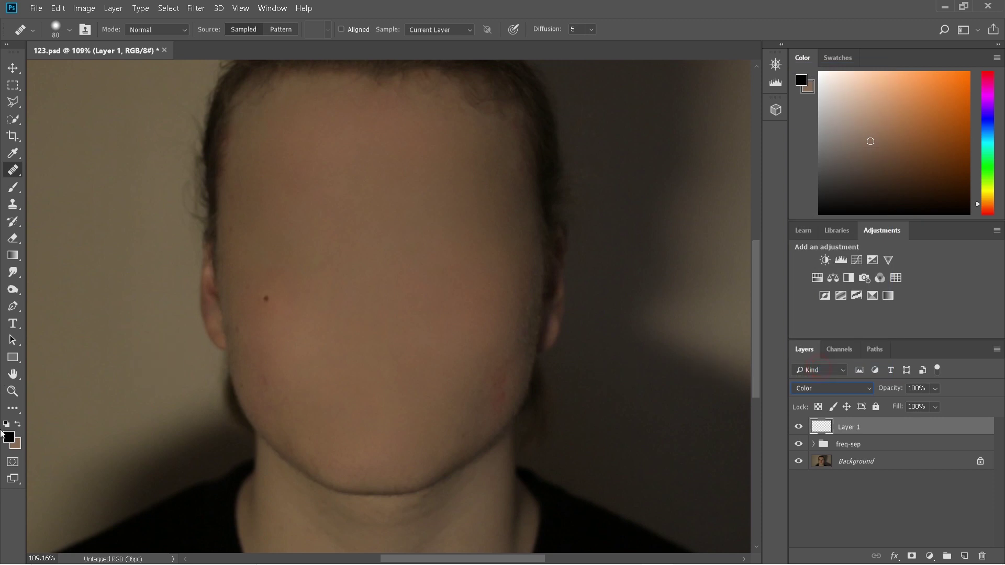
{"action": "left_click", "coordinate": [8, 439]}
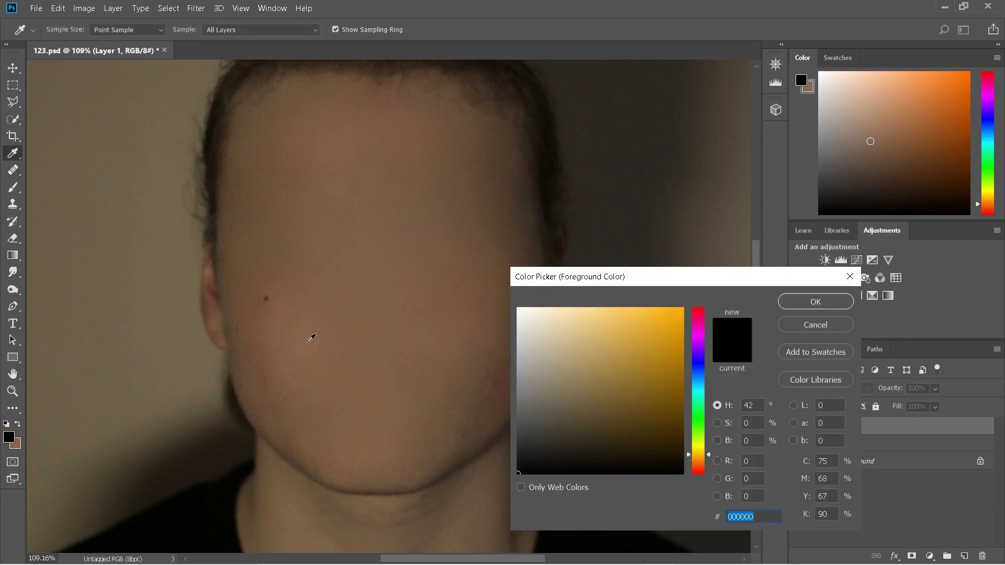
{"action": "left_click", "coordinate": [311, 347]}
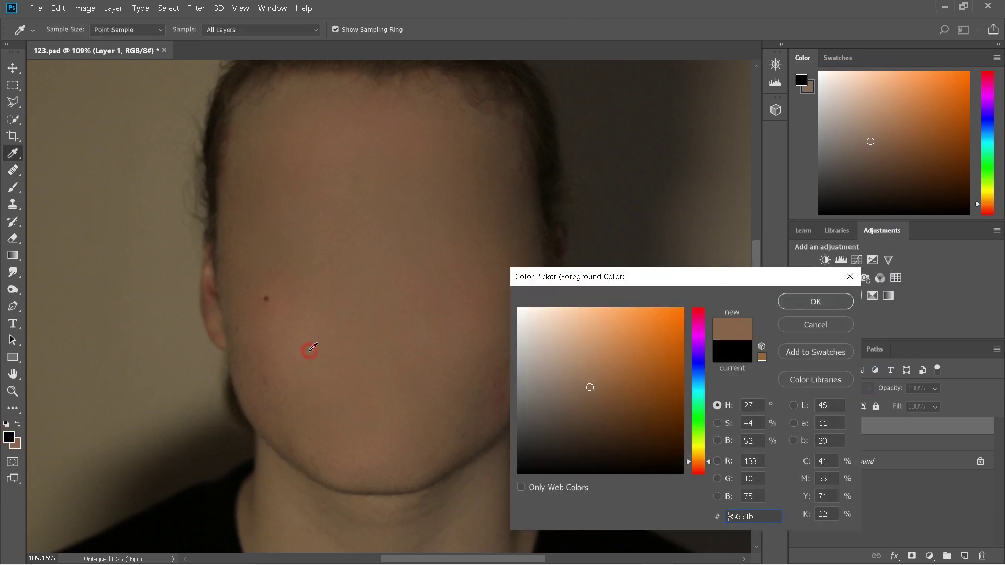
{"action": "left_click", "coordinate": [802, 302]}
Step: Paint the skin tone over the middle of the face with the Brush at 65% opacity, 50% flow and size 300
{"action": "key", "text": "b"}
{"action": "left_click_drag", "start_coordinate": [357, 33], "coordinate": [343, 48]}
{"action": "left_click", "coordinate": [275, 29]}
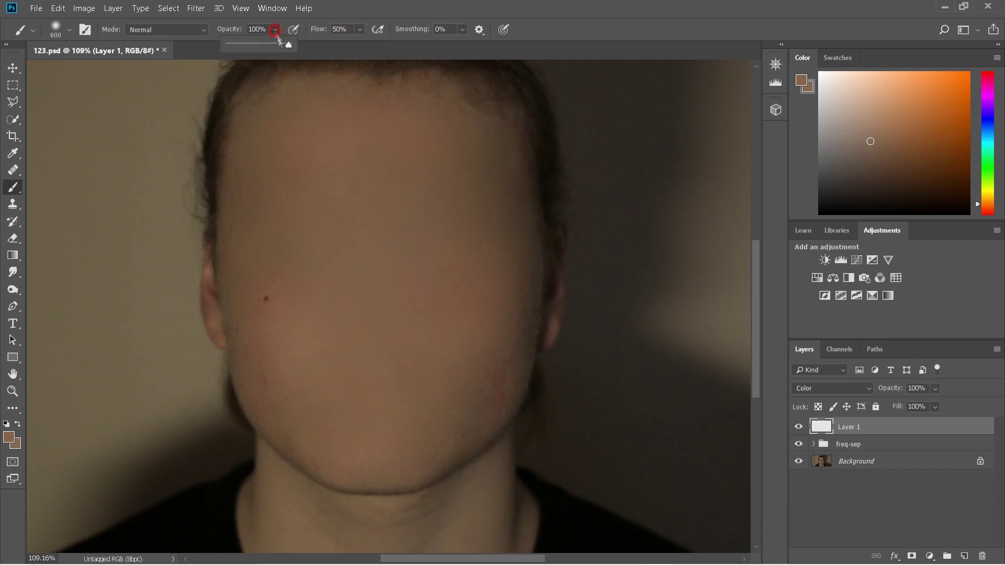
{"action": "left_click", "coordinate": [584, 35]}
{"action": "key", "text": "["}
{"action": "key", "text": "["}
{"action": "key", "text": "["}
{"action": "key", "text": "["}
{"action": "key", "text": "["}
{"action": "key", "text": "]"}
{"action": "key", "text": "]"}
{"action": "left_click_drag", "start_coordinate": [345, 373], "coordinate": [342, 249]}
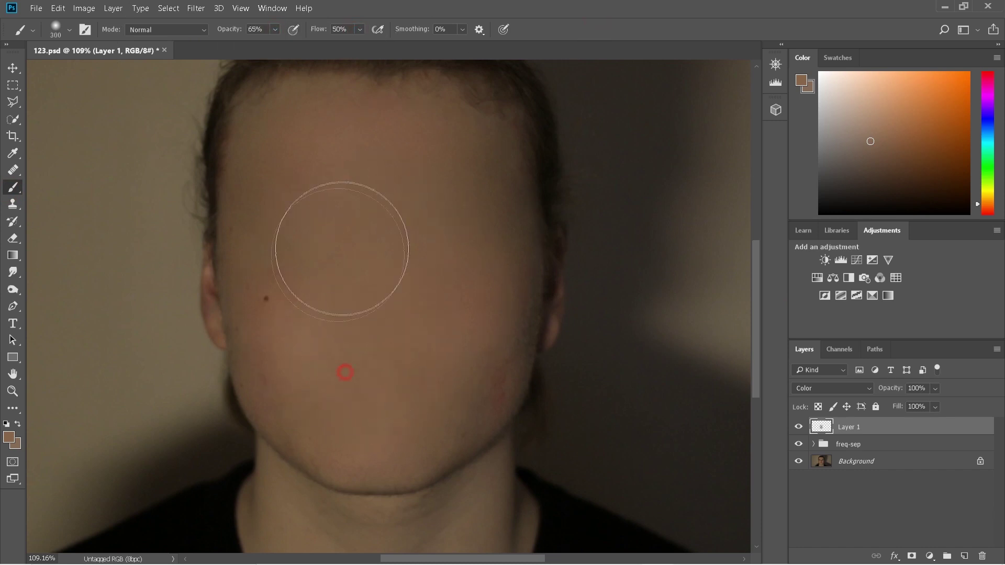
Step: Sample another skin tone from the cheek and paint over the reddish middle and lower face with a smaller brush
{"action": "scroll", "coordinate": [345, 261], "scroll_direction": "down", "scroll_amount": 1}
{"action": "key", "text": "["}
{"action": "left_click", "coordinate": [285, 316], "text": "alt"}
{"action": "key", "text": "["}
{"action": "key", "text": "]"}
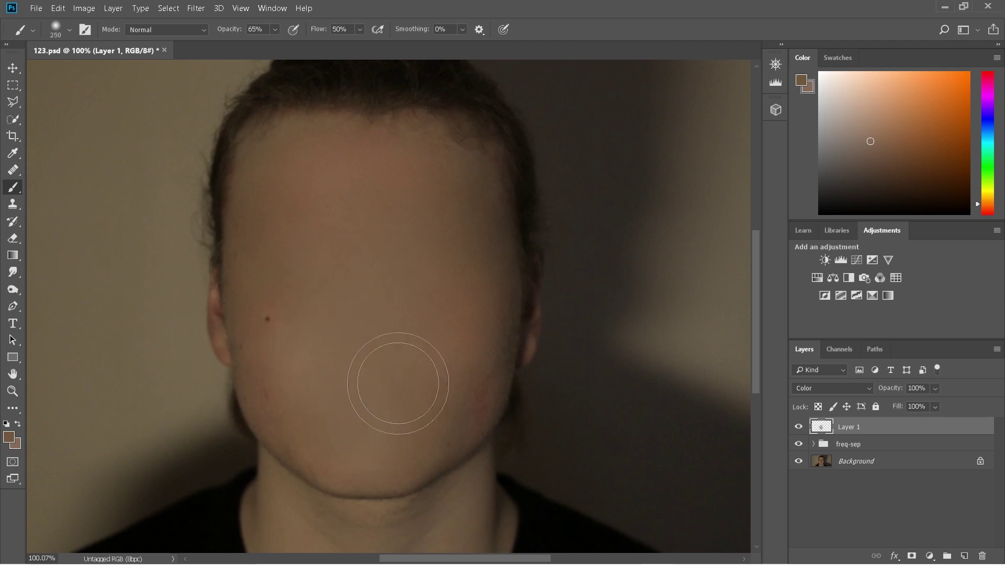
{"action": "key", "text": "["}
{"action": "key", "text": "["}
{"action": "key", "text": "["}
{"action": "mouse_move", "coordinate": [398, 384]}
{"action": "left_mouse_down"}
{"action": "mouse_move", "coordinate": [444, 362]}
{"action": "mouse_move", "coordinate": [390, 315]}
{"action": "mouse_move", "coordinate": [383, 224]}
{"action": "mouse_move", "coordinate": [408, 156]}
{"action": "mouse_move", "coordinate": [353, 262]}
{"action": "mouse_move", "coordinate": [350, 308]}
{"action": "mouse_move", "coordinate": [315, 262]}
{"action": "mouse_move", "coordinate": [290, 185]}
{"action": "mouse_move", "coordinate": [321, 303]}
{"action": "left_mouse_up"}
Step: Even out the remaining colour differences on the cheeks and face with the Brush at 17% flow, finishing at size 175
{"action": "key", "text": "]"}
{"action": "key", "text": "]"}
{"action": "key", "text": "["}
{"action": "key", "text": "["}
{"action": "key", "text": "["}
{"action": "key", "text": "["}
{"action": "key", "text": "]"}
{"action": "key", "text": "]"}
{"action": "key", "text": "]"}
{"action": "key", "text": "]"}
{"action": "key", "text": "["}
{"action": "key", "text": "]"}
{"action": "key", "text": "["}
{"action": "left_click_drag", "start_coordinate": [323, 433], "coordinate": [301, 379]}
{"action": "key", "text": "bracketright"}
{"action": "key", "text": "bracketright"}
{"action": "key", "text": "bracketright"}
{"action": "left_click", "coordinate": [399, 303]}
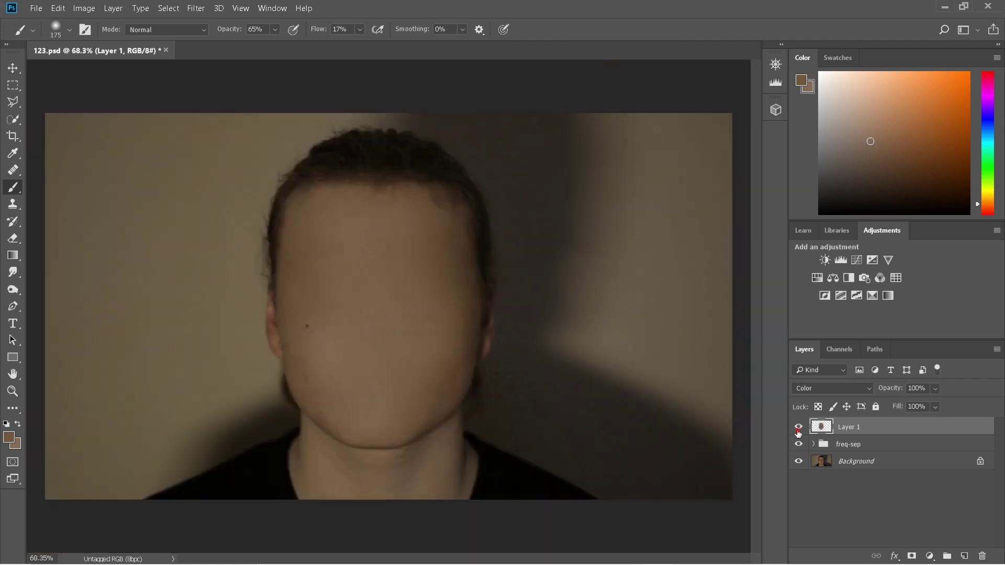
Step: Compare the face with the colour-correction layer hidden and shown
{"action": "left_click", "coordinate": [798, 427]}
{"action": "left_click", "coordinate": [798, 427]}
{"action": "left_click", "coordinate": [798, 426]}
Step: Add a new top layer, fill it with neutral gray and set its blend mode to Soft Light
{"action": "left_click", "coordinate": [965, 556]}
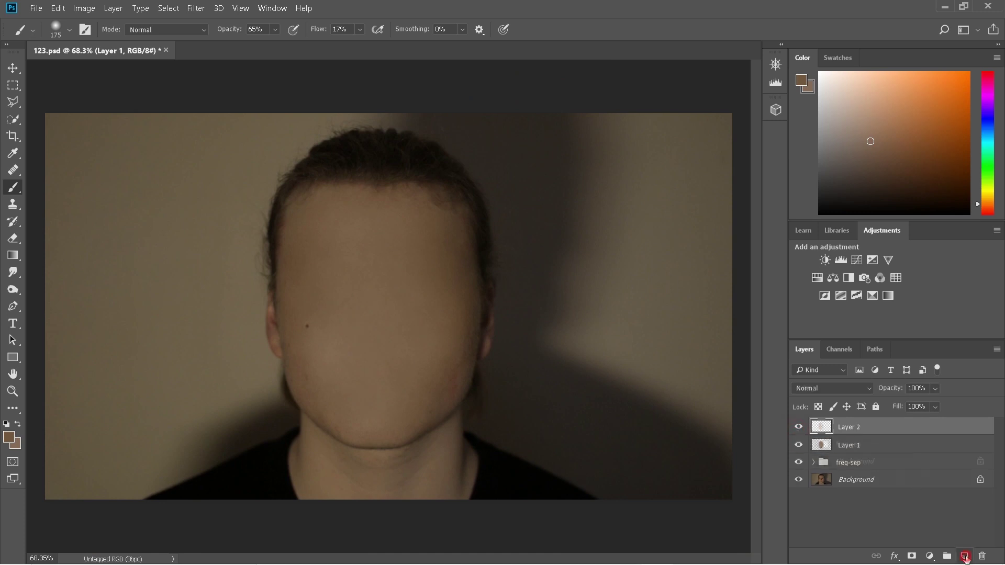
{"action": "left_click", "coordinate": [59, 9]}
{"action": "left_click", "coordinate": [84, 201]}
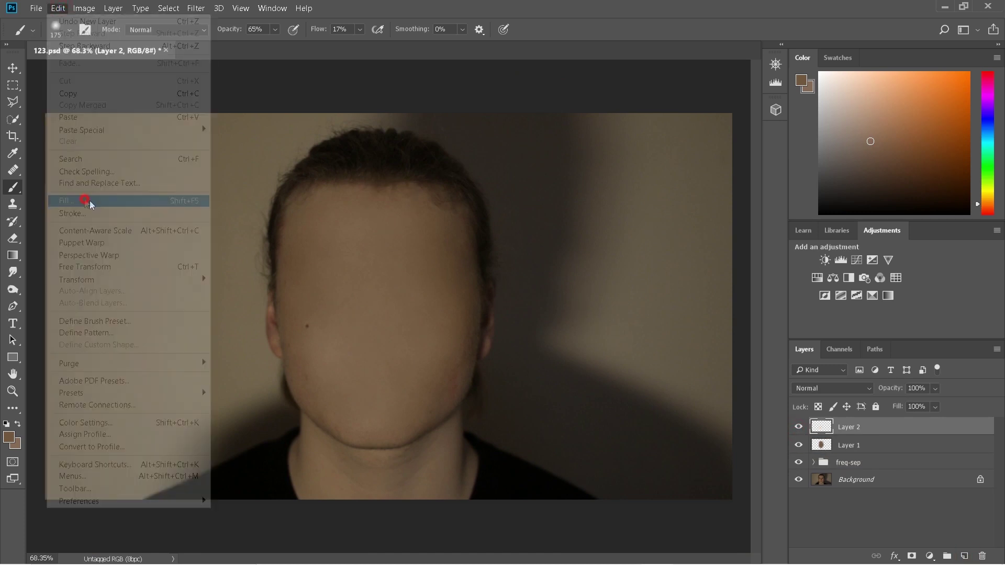
{"action": "left_click", "coordinate": [586, 146]}
{"action": "key", "text": "b"}
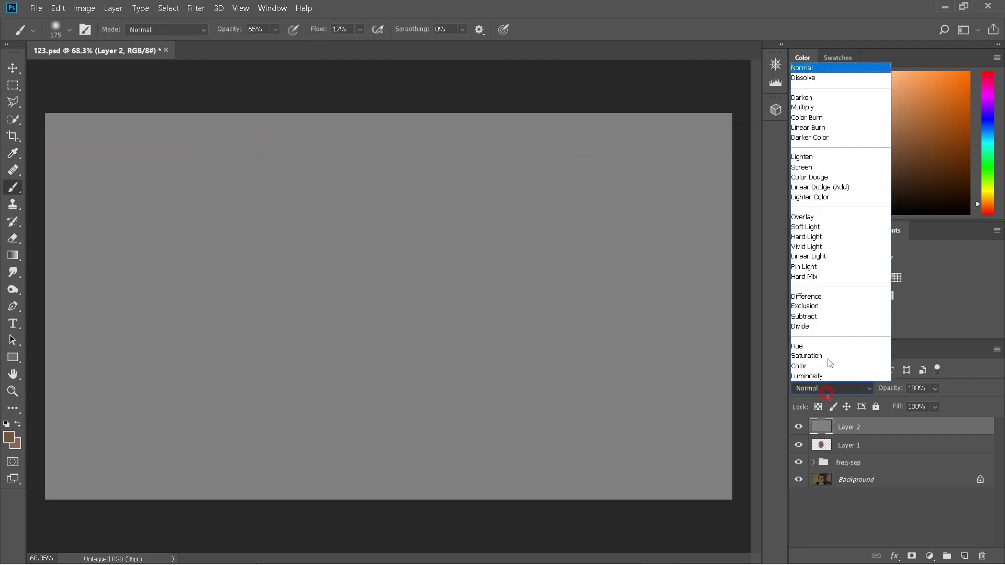
{"action": "left_click", "coordinate": [832, 388]}
{"action": "left_click", "coordinate": [811, 230]}
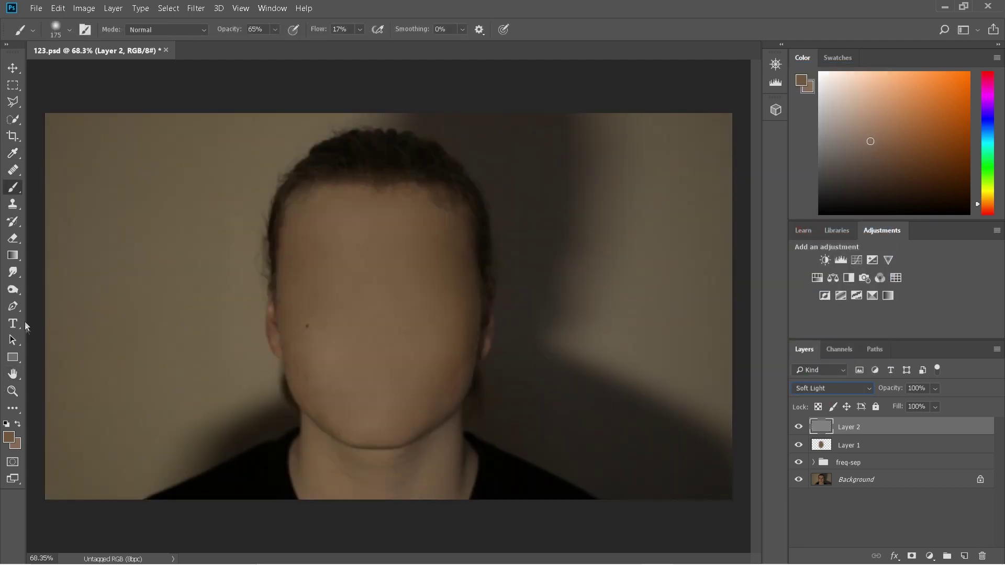
Step: Brighten the lit cheek on the gray layer using the Dodge tool at 6% exposure with brush sizes 175 and 200
{"action": "left_click", "coordinate": [12, 289]}
{"action": "left_click", "coordinate": [69, 290]}
{"action": "scroll", "coordinate": [366, 356], "scroll_direction": "up", "scroll_amount": 3}
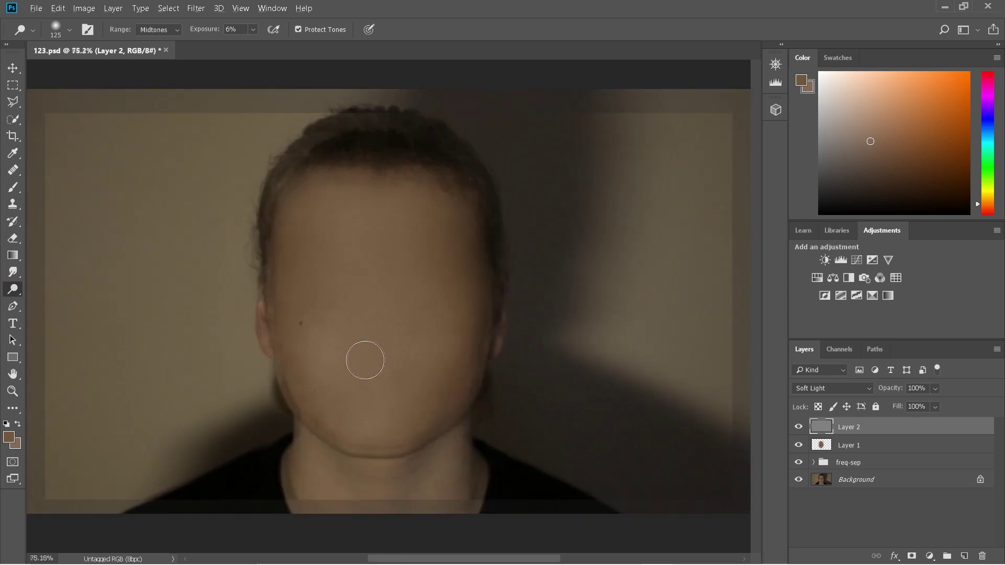
{"action": "key", "text": "bracketright"}
{"action": "key", "text": "bracketright"}
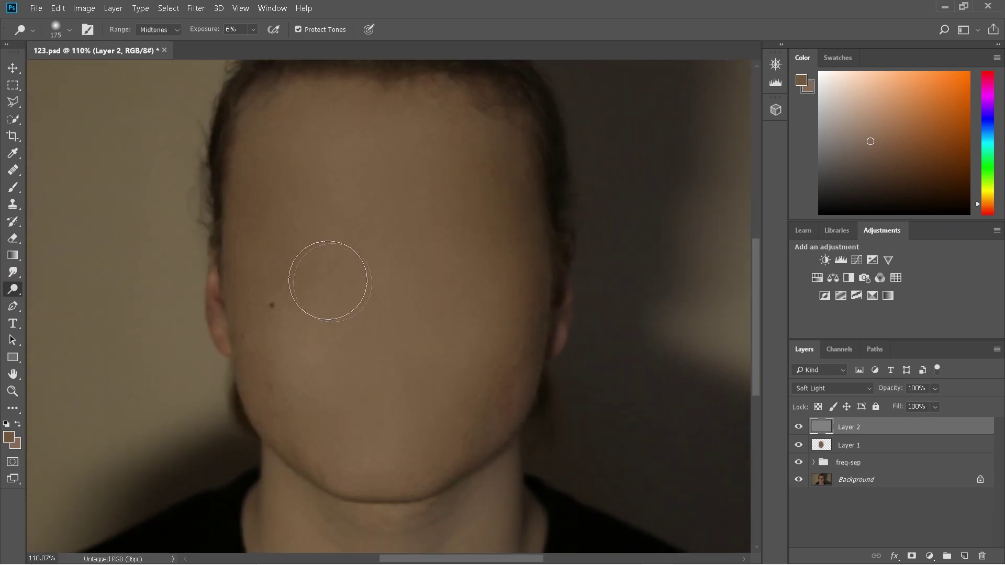
{"action": "left_click_drag", "start_coordinate": [308, 286], "coordinate": [299, 263]}
{"action": "key", "text": "bracketright"}
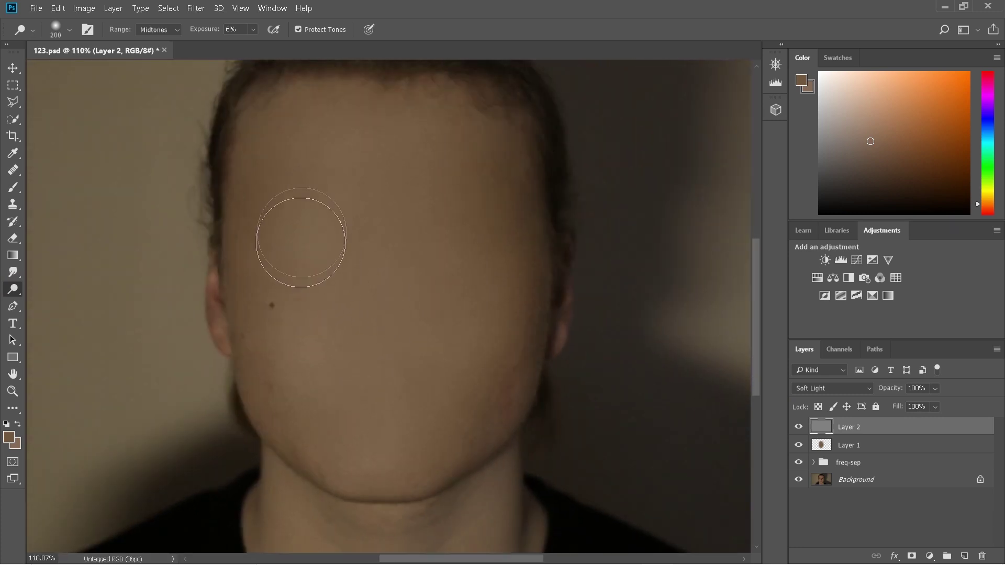
Step: Dodge the middle of the face, the shadowed cheek and the forehead with a larger brush to even out the brightness
{"action": "key", "text": "bracketright"}
{"action": "mouse_move", "coordinate": [375, 356]}
{"action": "left_mouse_down"}
{"action": "mouse_move", "coordinate": [406, 358]}
{"action": "mouse_move", "coordinate": [443, 363]}
{"action": "mouse_move", "coordinate": [433, 392]}
{"action": "mouse_move", "coordinate": [459, 301]}
{"action": "left_mouse_up"}
{"action": "mouse_move", "coordinate": [459, 236]}
{"action": "left_mouse_down"}
{"action": "mouse_move", "coordinate": [450, 194]}
{"action": "mouse_move", "coordinate": [470, 252]}
{"action": "mouse_move", "coordinate": [466, 164]}
{"action": "mouse_move", "coordinate": [461, 177]}
{"action": "mouse_move", "coordinate": [401, 148]}
{"action": "left_mouse_up"}
{"action": "mouse_move", "coordinate": [391, 260]}
{"action": "left_mouse_down"}
{"action": "mouse_move", "coordinate": [375, 254]}
{"action": "mouse_move", "coordinate": [382, 312]}
{"action": "left_mouse_up"}
{"action": "key", "text": "bracketright"}
{"action": "key", "text": "bracketright"}
{"action": "mouse_move", "coordinate": [378, 320]}
{"action": "left_mouse_down"}
{"action": "mouse_move", "coordinate": [336, 297]}
{"action": "mouse_move", "coordinate": [391, 311]}
{"action": "left_mouse_up"}
{"action": "mouse_move", "coordinate": [404, 309]}
{"action": "left_mouse_down"}
{"action": "mouse_move", "coordinate": [437, 287]}
{"action": "mouse_move", "coordinate": [421, 314]}
{"action": "mouse_move", "coordinate": [393, 317]}
{"action": "left_mouse_up"}
{"action": "mouse_move", "coordinate": [336, 294]}
{"action": "left_mouse_down"}
{"action": "mouse_move", "coordinate": [328, 209]}
{"action": "mouse_move", "coordinate": [322, 198]}
{"action": "mouse_move", "coordinate": [312, 208]}
{"action": "left_mouse_up"}
Step: Reduce the Dodge brush to 90 and lighten the small dark patches in the middle of the face
{"action": "key", "text": "bracketleft"}
{"action": "key", "text": "bracketleft"}
{"action": "key", "text": "bracketleft"}
{"action": "scroll", "coordinate": [497, 225], "scroll_direction": "down", "scroll_amount": 3}
{"action": "scroll", "coordinate": [460, 270], "scroll_direction": "up", "scroll_amount": 3}
{"action": "key", "text": "bracketleft"}
{"action": "left_click", "coordinate": [382, 269]}
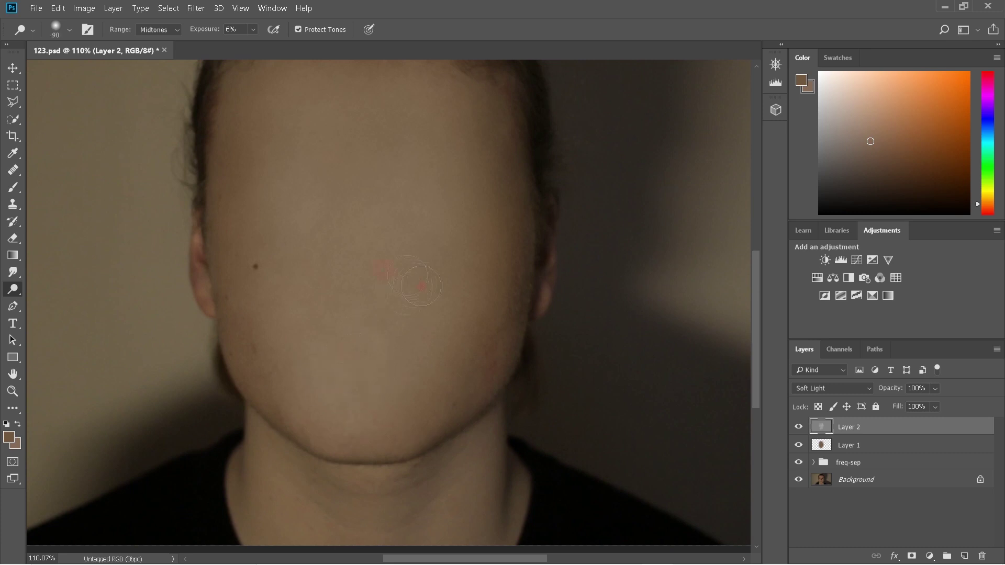
Step: Lower the Dodge exposure to 4% and brighten the middle of the face at brush size 200
{"action": "scroll", "coordinate": [476, 366], "scroll_direction": "up", "scroll_amount": 3}
{"action": "left_click", "coordinate": [252, 29]}
{"action": "left_click_drag", "start_coordinate": [255, 45], "coordinate": [253, 45]}
{"action": "left_click", "coordinate": [360, 236]}
{"action": "scroll", "coordinate": [395, 284], "scroll_direction": "down", "scroll_amount": 5}
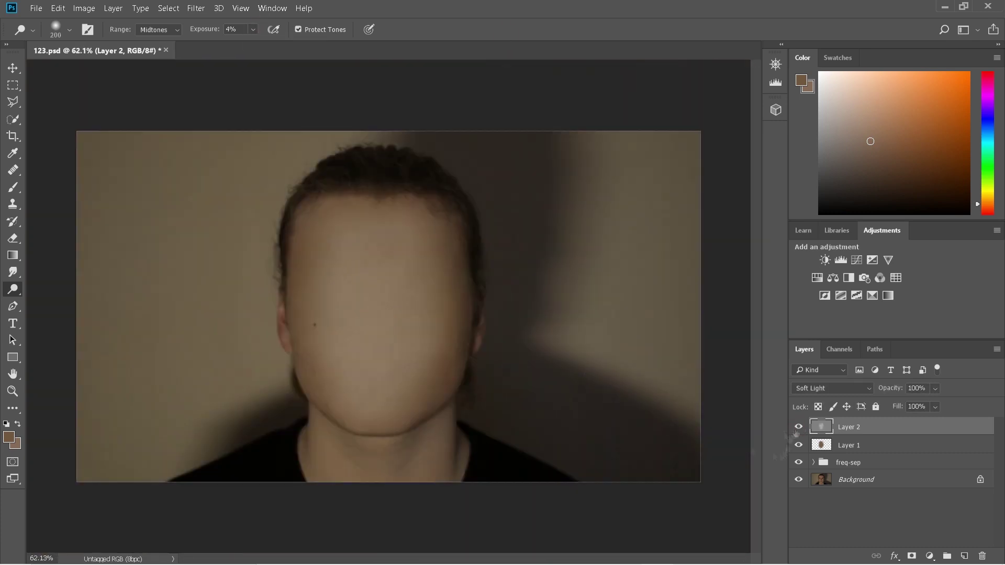
Step: Darken the lower part of the shadowed cheek with the Burn tool at 2% exposure and brush size 175
{"action": "scroll", "coordinate": [367, 273], "scroll_direction": "up", "scroll_amount": 4}
{"action": "scroll", "coordinate": [343, 191], "scroll_direction": "down", "scroll_amount": 4}
{"action": "scroll", "coordinate": [373, 393], "scroll_direction": "up", "scroll_amount": 8}
{"action": "key", "text": "bracketleft"}
{"action": "key", "text": "bracketleft"}
{"action": "key", "text": "bracketleft"}
{"action": "key", "text": "bracketleft"}
{"action": "key", "text": "bracketleft"}
{"action": "key", "text": "bracketleft"}
{"action": "key", "text": "bracketleft"}
{"action": "left_click", "coordinate": [418, 339]}
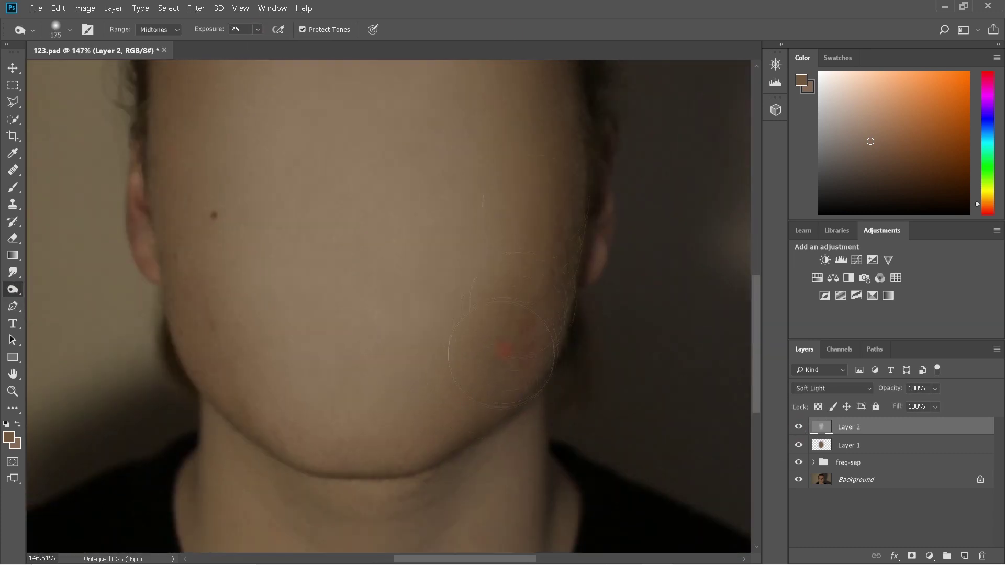
Step: Finish burning the edges of the face and set the opacity of the dodge-and-burn layer to 90%
{"action": "scroll", "coordinate": [386, 210], "scroll_direction": "up", "scroll_amount": 4}
{"action": "scroll", "coordinate": [386, 210], "scroll_direction": "down", "scroll_amount": 6}
{"action": "key", "text": "bracketright"}
{"action": "key", "text": "bracketright"}
{"action": "left_click_drag", "start_coordinate": [891, 388], "coordinate": [884, 387]}
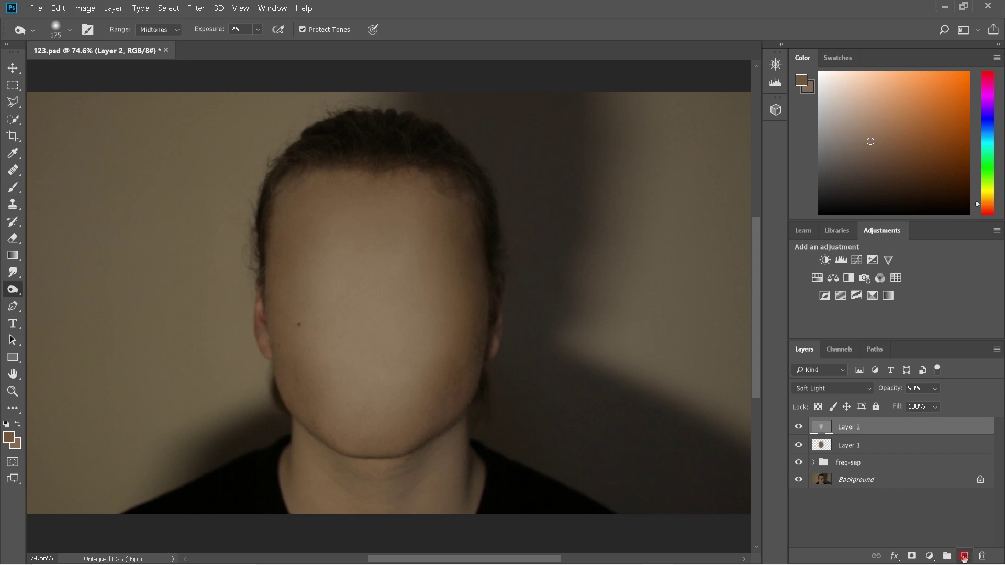
Step: Add a new top layer filled with gray and set its blend mode to Soft Light
{"action": "left_click", "coordinate": [964, 556]}
{"action": "left_click", "coordinate": [58, 9]}
{"action": "left_click", "coordinate": [79, 200]}
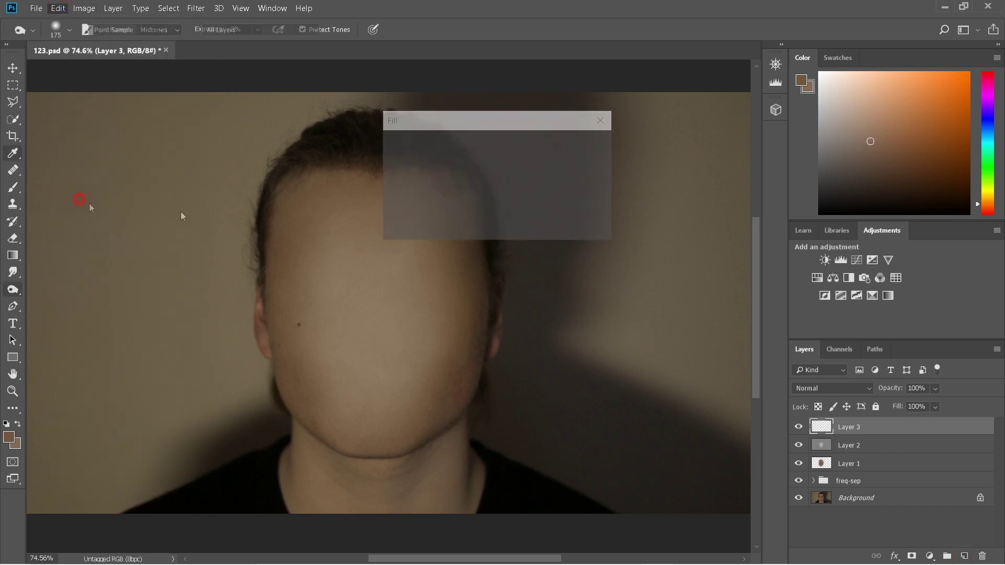
{"action": "left_click", "coordinate": [590, 141]}
{"action": "left_click", "coordinate": [824, 389]}
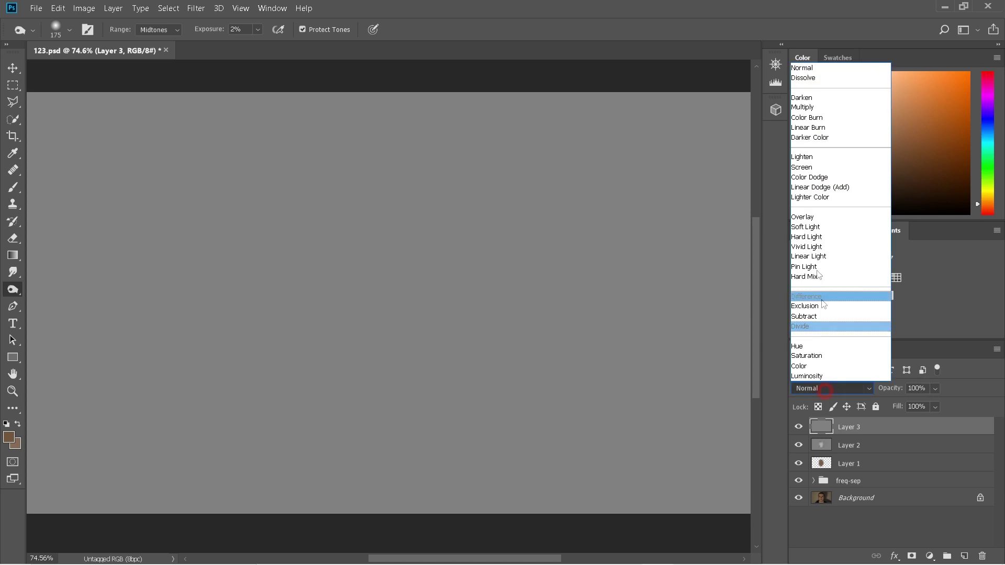
{"action": "left_click", "coordinate": [806, 226]}
Step: Apply the Texturizer filter to the gray layer with Sandstone texture, 50% scaling, relief 3 and light from Top Right
{"action": "left_click", "coordinate": [196, 8]}
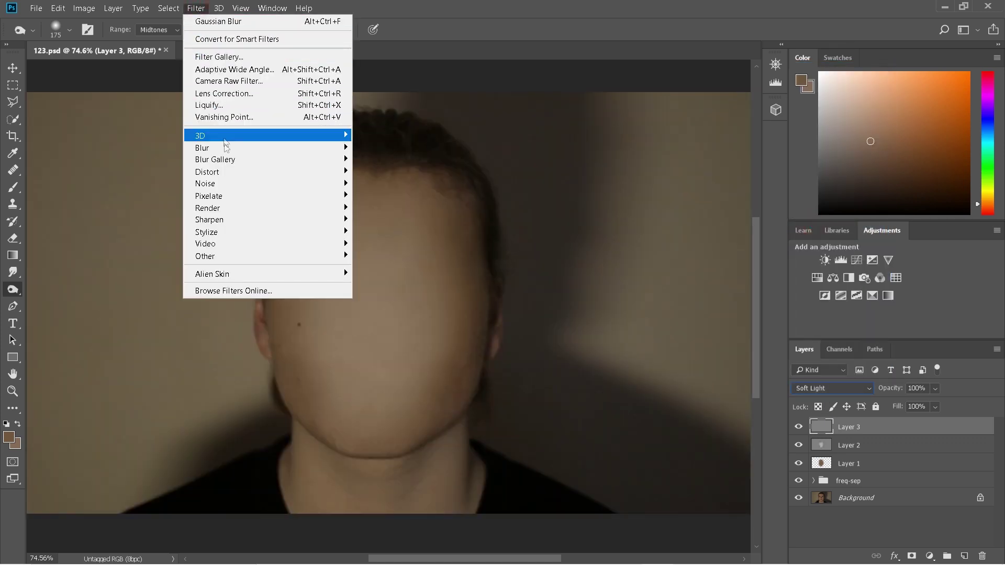
{"action": "left_click", "coordinate": [222, 56]}
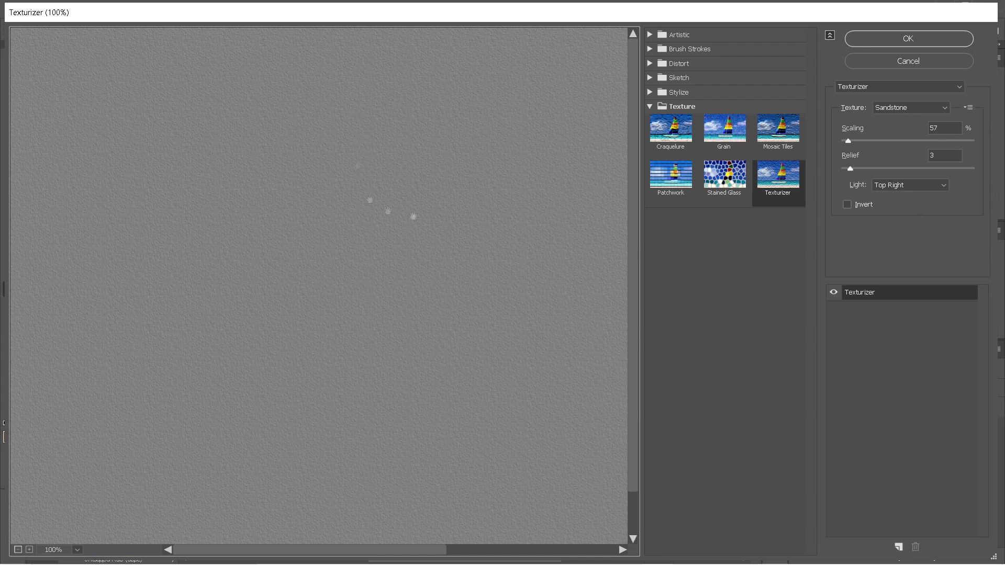
{"action": "left_click", "coordinate": [905, 110]}
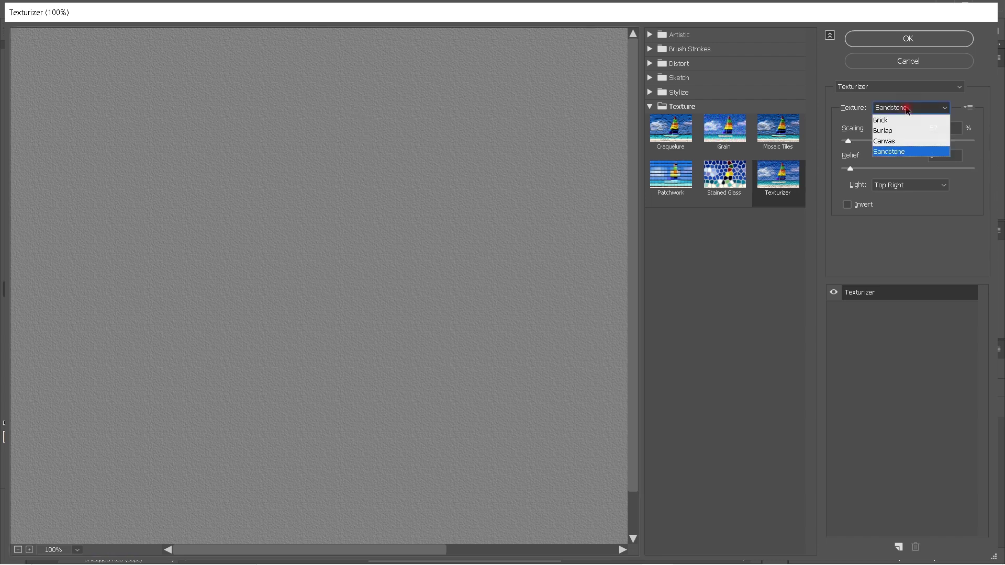
{"action": "left_click", "coordinate": [905, 111]}
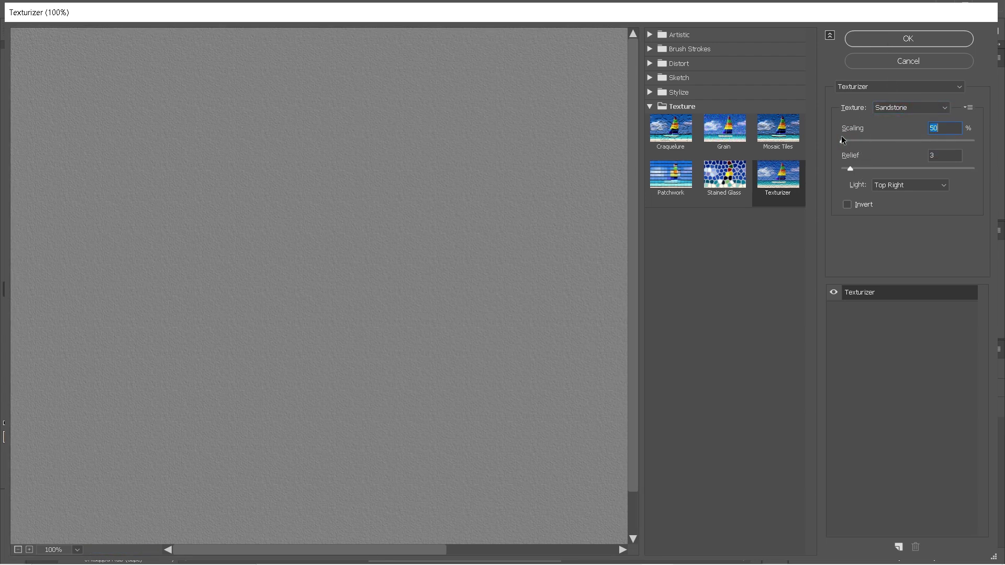
{"action": "left_click", "coordinate": [905, 39]}
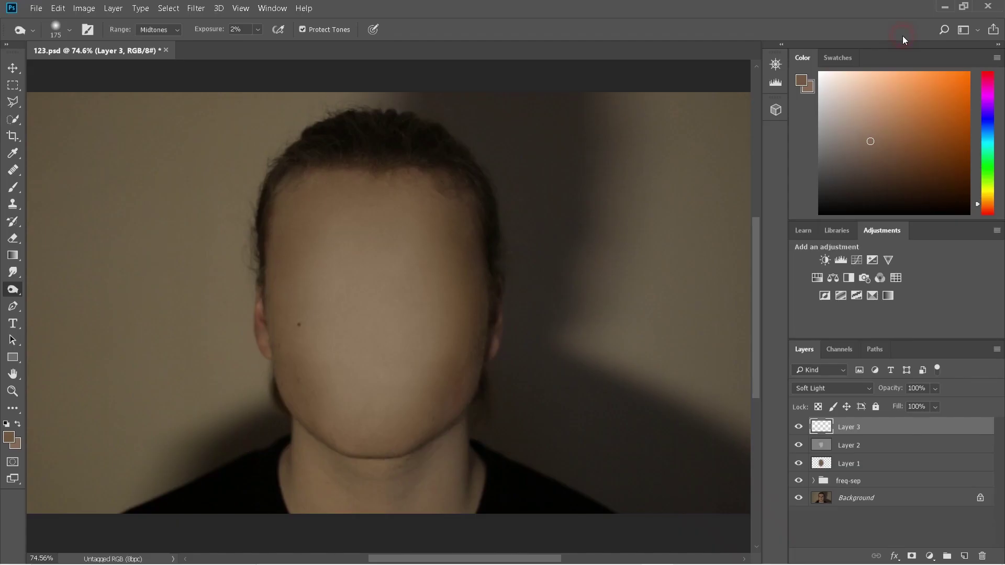
Step: Add a layer mask to the texture layer and invert the mask to black
{"action": "scroll", "coordinate": [348, 359], "scroll_direction": "up", "scroll_amount": 3}
{"action": "left_click", "coordinate": [911, 556]}
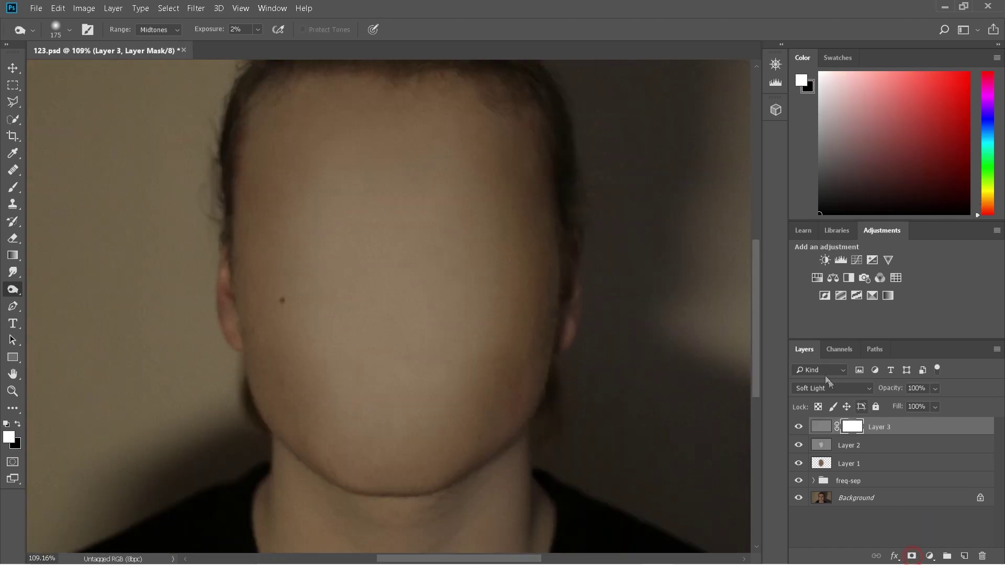
{"action": "double_click", "coordinate": [851, 429]}
{"action": "left_click", "coordinate": [910, 267]}
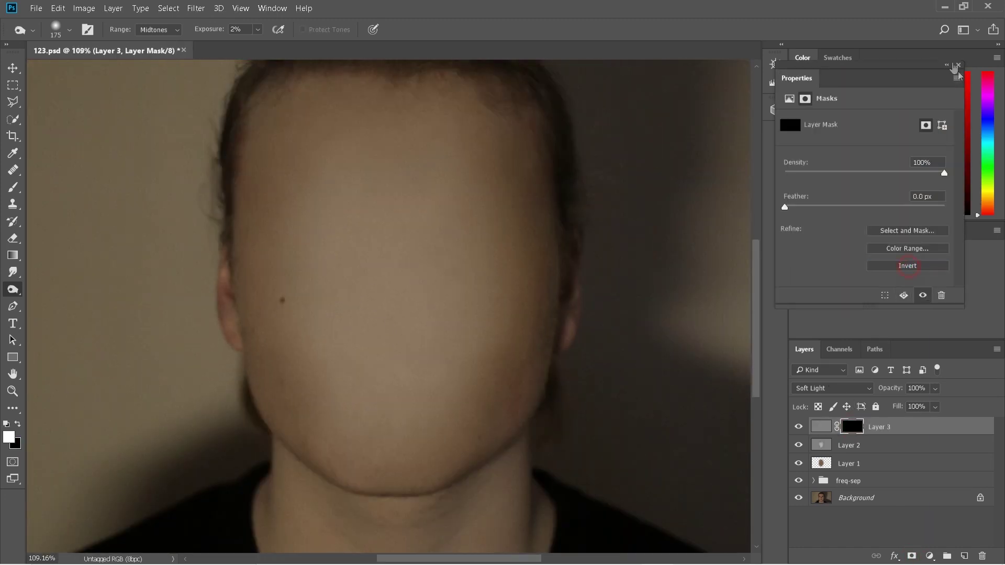
{"action": "left_click", "coordinate": [958, 66]}
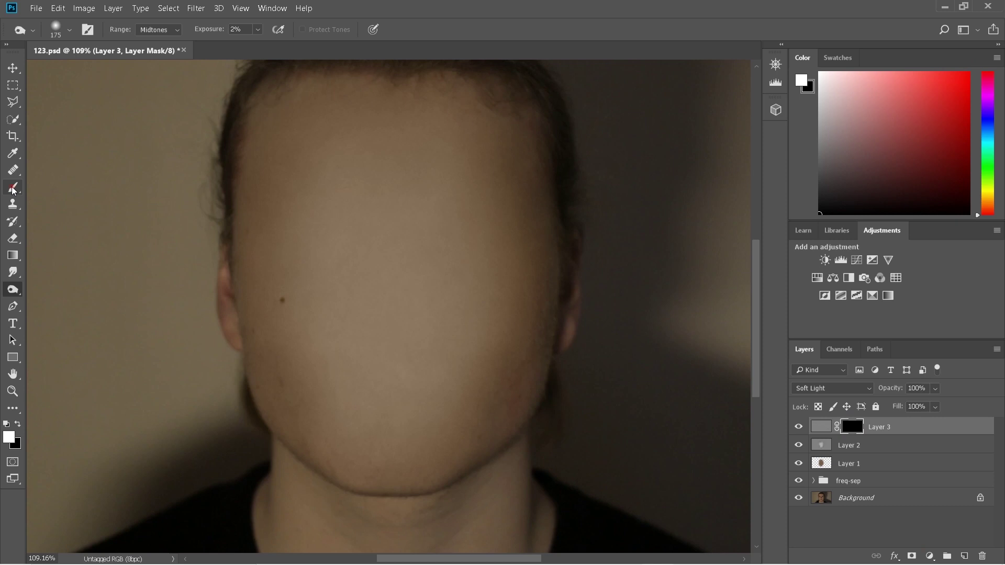
Step: Paint white on the texture layer's mask over the face with a soft brush at 65% opacity and 100% flow
{"action": "left_click", "coordinate": [13, 188]}
{"action": "left_click", "coordinate": [360, 30]}
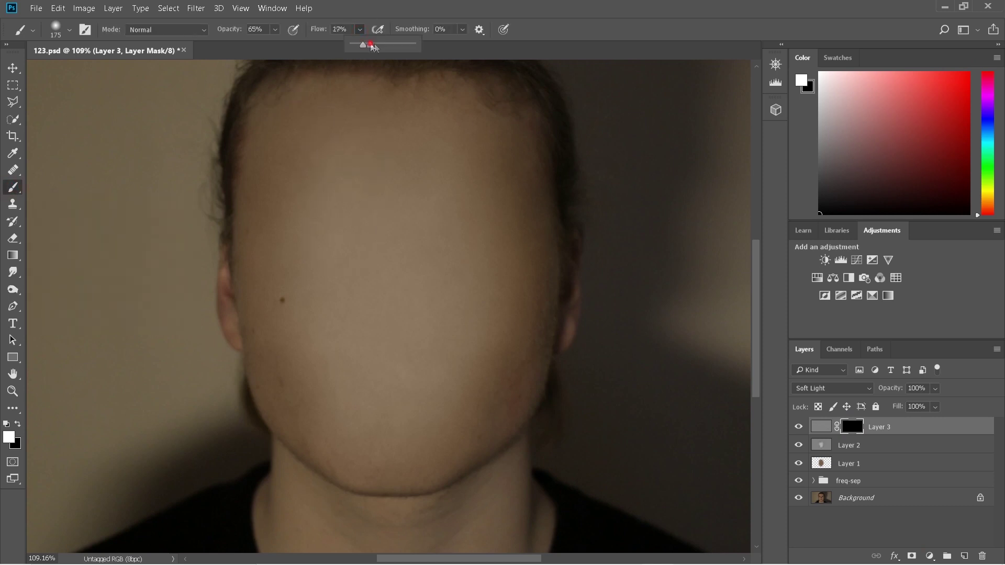
{"action": "left_click", "coordinate": [556, 31]}
{"action": "key", "text": "bracketright"}
{"action": "key", "text": "bracketright"}
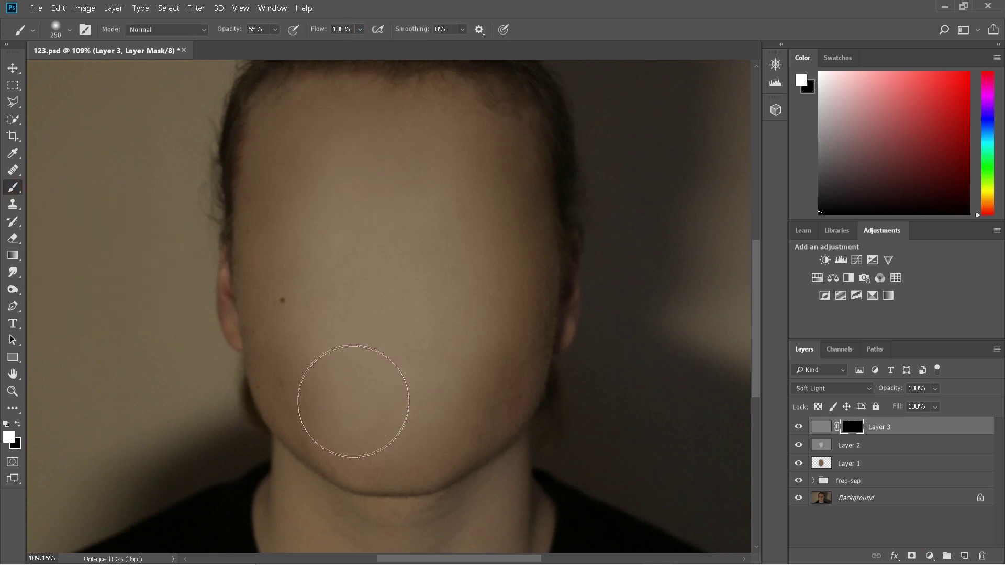
{"action": "key", "text": "bracketright"}
{"action": "mouse_move", "coordinate": [368, 410]}
{"action": "left_mouse_down"}
{"action": "mouse_move", "coordinate": [329, 287]}
{"action": "mouse_move", "coordinate": [348, 239]}
{"action": "mouse_move", "coordinate": [385, 376]}
{"action": "left_mouse_up"}
{"action": "key", "text": "bracketleft"}
{"action": "key", "text": "bracketleft"}
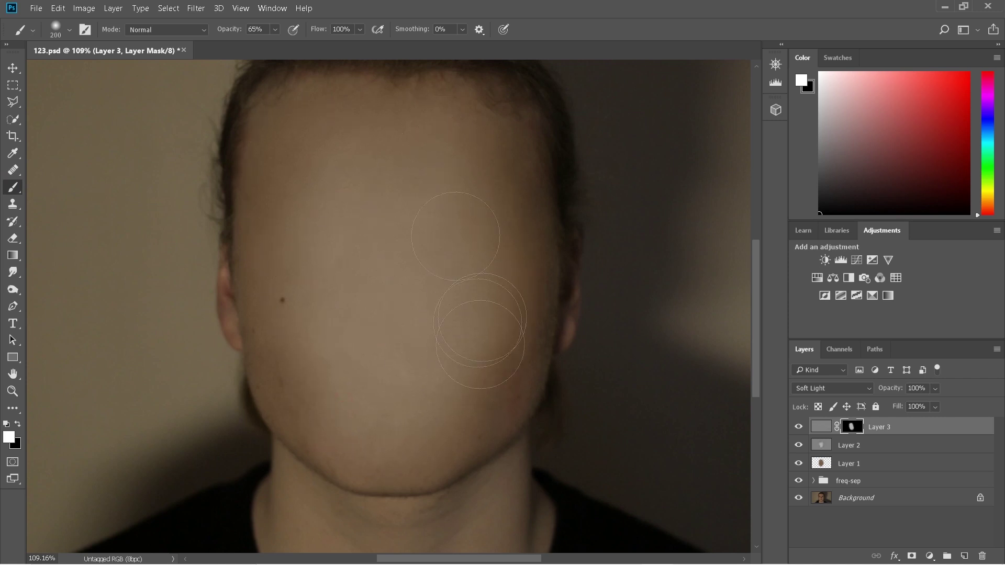
Step: Save the image to the Desktop as a JPEG named 123 with quality 10 and Baseline Optimized format
{"action": "key", "text": "ctrl+0"}
{"action": "left_click", "coordinate": [36, 8]}
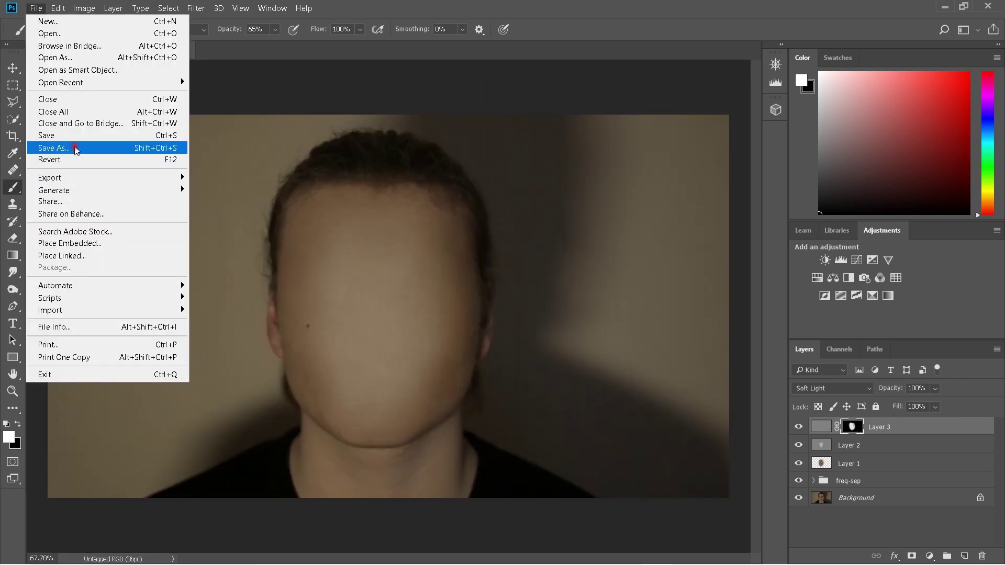
{"action": "left_click", "coordinate": [74, 148]}
{"action": "left_click", "coordinate": [137, 240]}
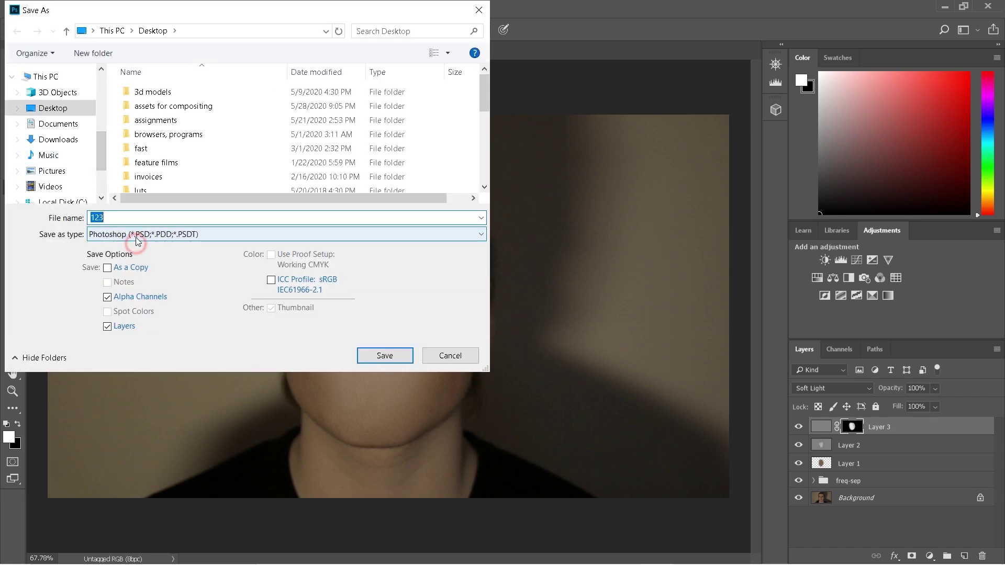
{"action": "left_click", "coordinate": [133, 343]}
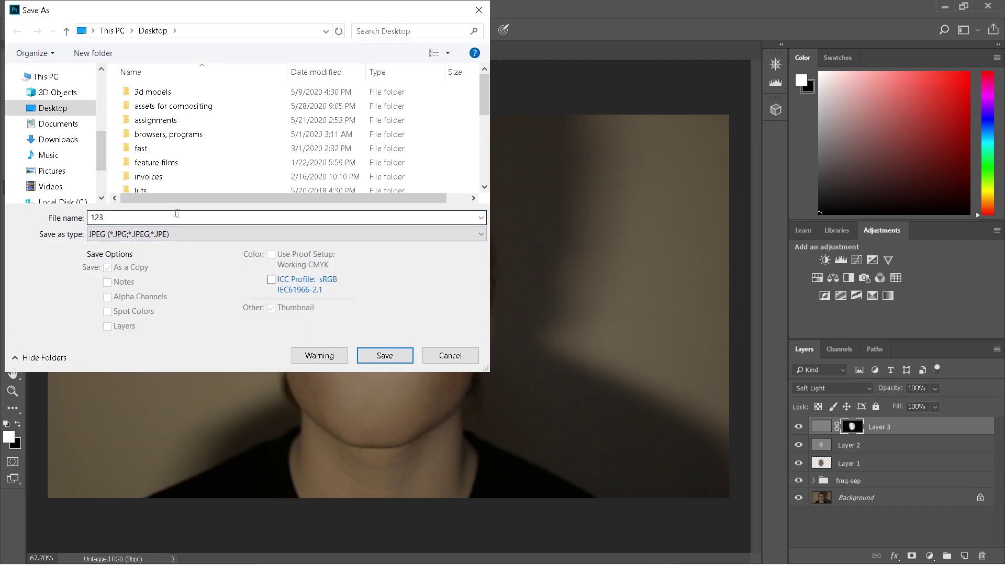
{"action": "left_click", "coordinate": [384, 360]}
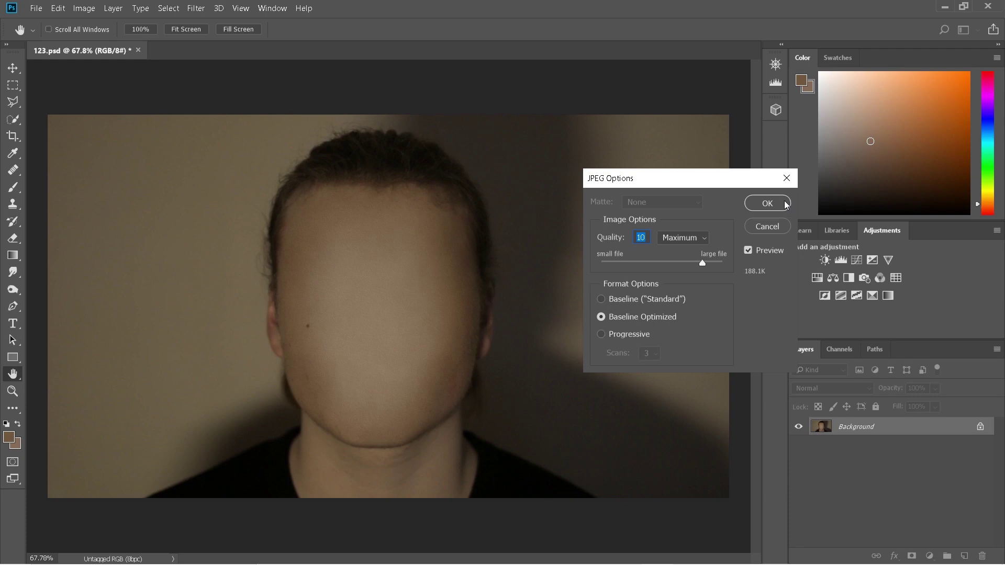
{"action": "left_click", "coordinate": [768, 203]}
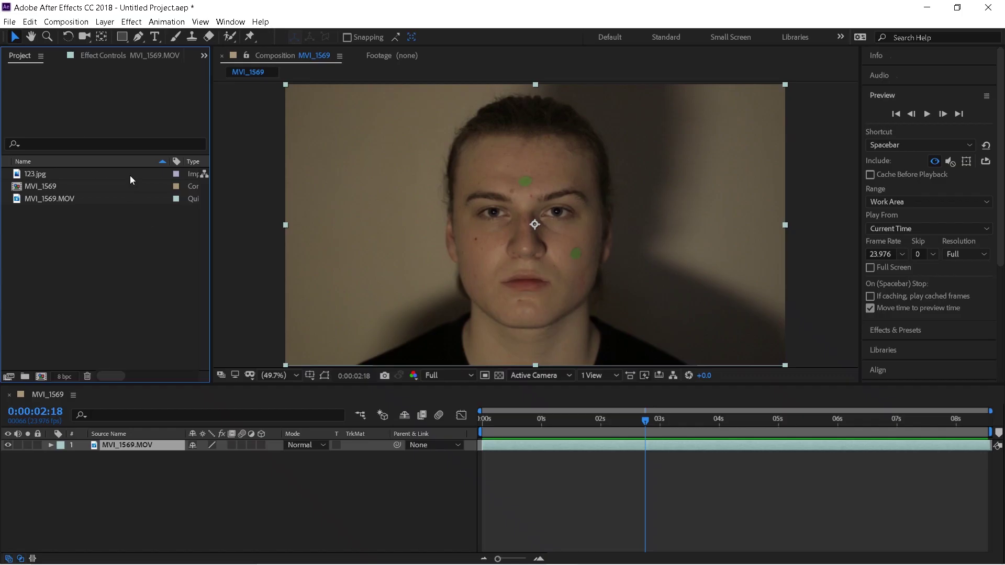
Step: In After Effects, start motion tracking on MVI_1569.MOV and place the track point over the mole on the cheek
{"action": "scroll", "coordinate": [898, 310], "scroll_direction": "down", "scroll_amount": 4}
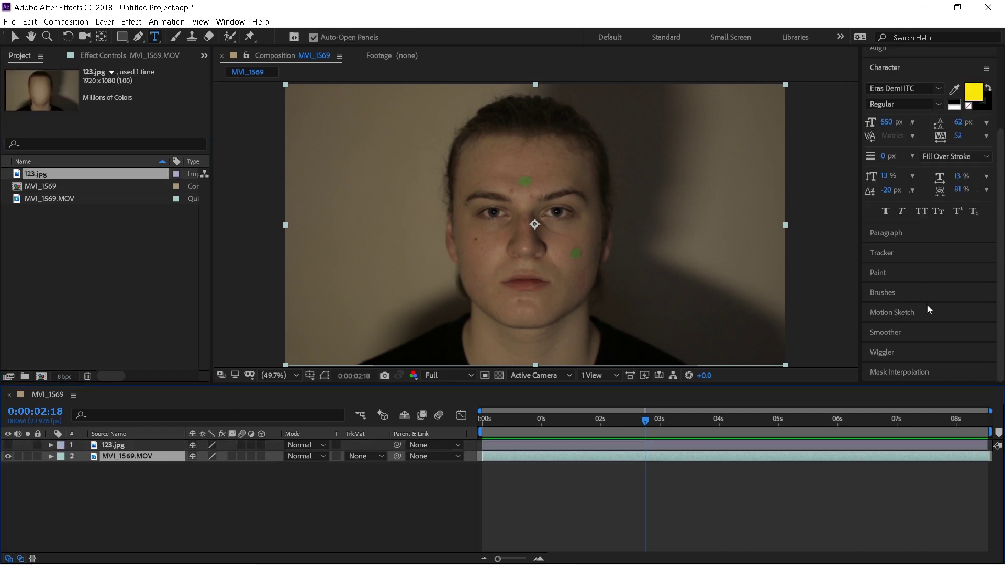
{"action": "left_click", "coordinate": [909, 256]}
{"action": "left_click", "coordinate": [907, 256]}
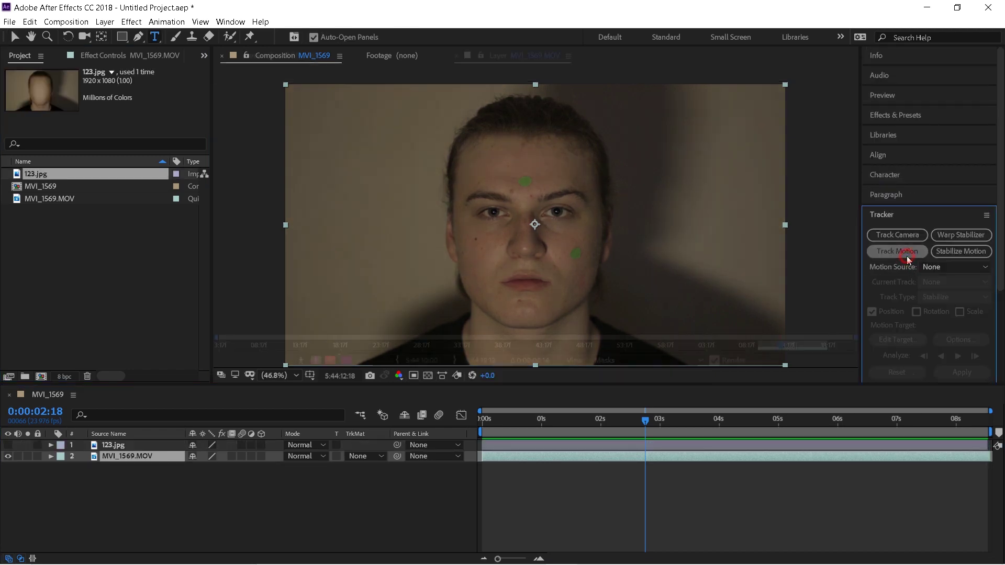
{"action": "scroll", "coordinate": [536, 199], "scroll_direction": "up", "scroll_amount": 4}
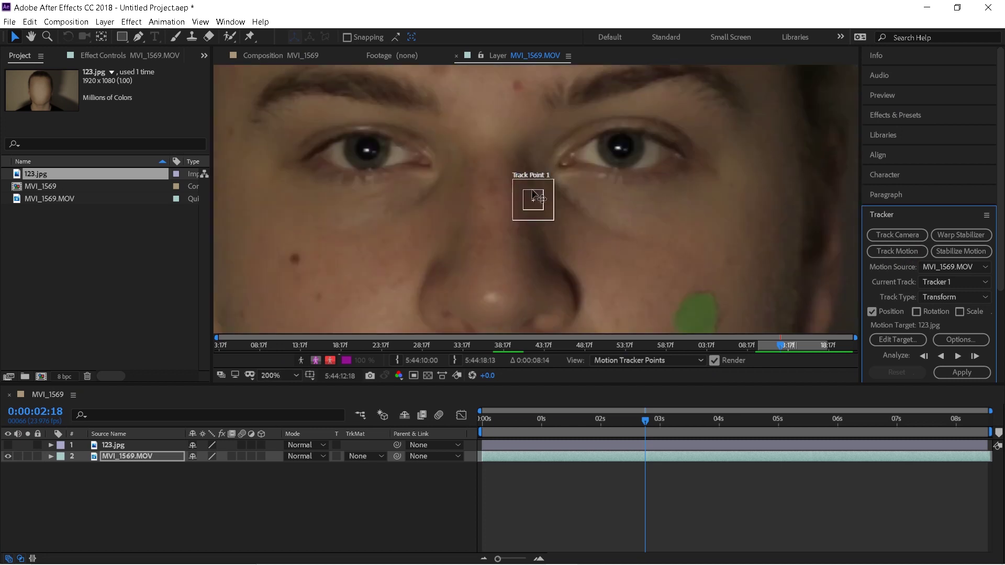
{"action": "left_click_drag", "start_coordinate": [538, 199], "coordinate": [298, 259]}
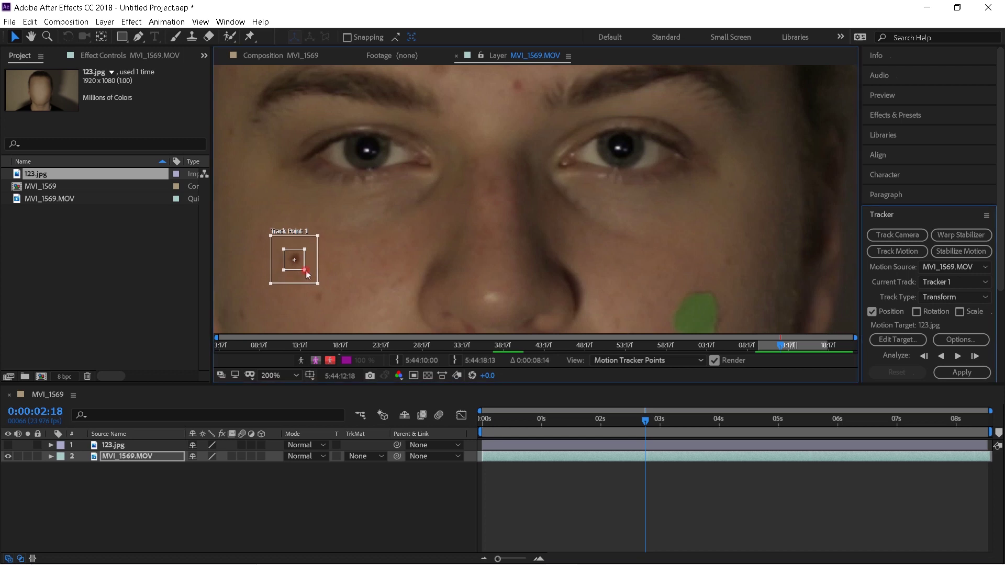
Step: Create a null object and assign it as the motion target of the tracker
{"action": "left_click", "coordinate": [104, 21]}
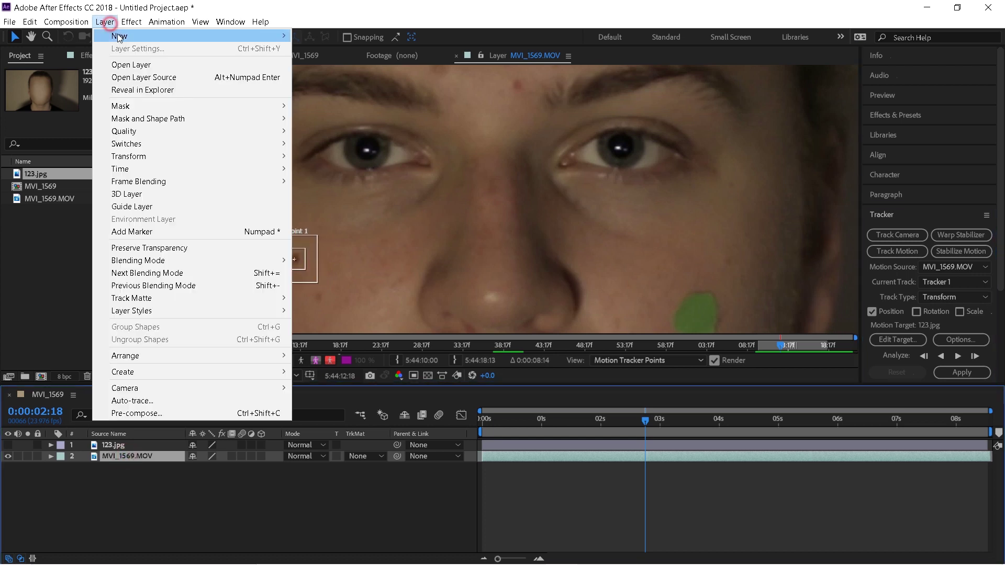
{"action": "left_click", "coordinate": [119, 35]}
{"action": "left_click", "coordinate": [340, 87]}
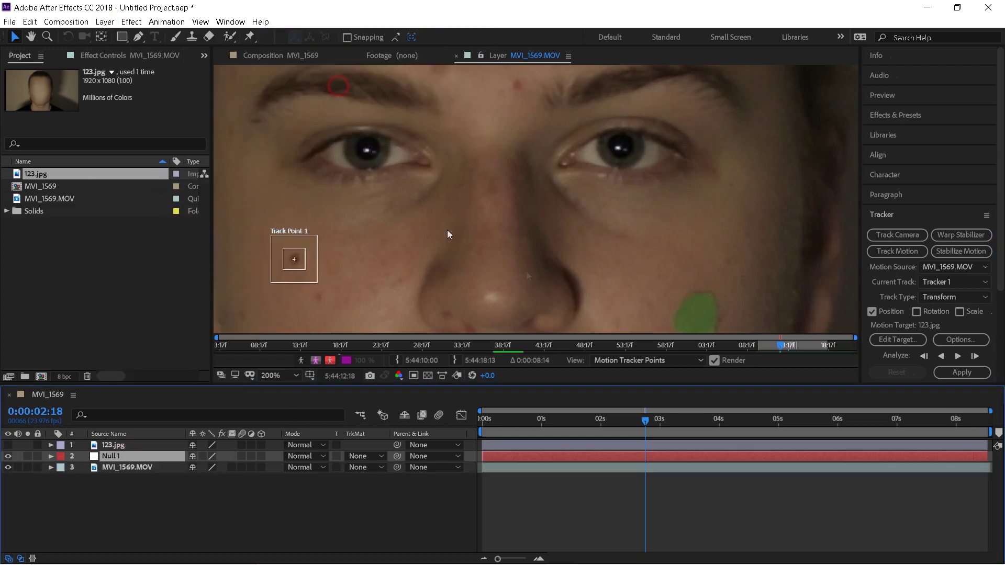
{"action": "left_click", "coordinate": [897, 341]}
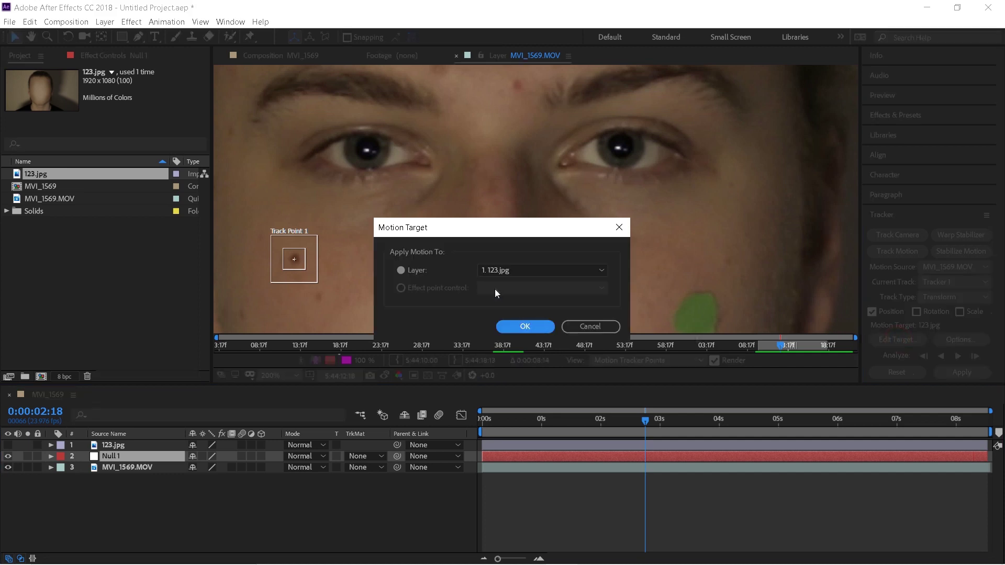
{"action": "left_click", "coordinate": [505, 270]}
{"action": "left_click", "coordinate": [511, 295]}
{"action": "left_click", "coordinate": [525, 327]}
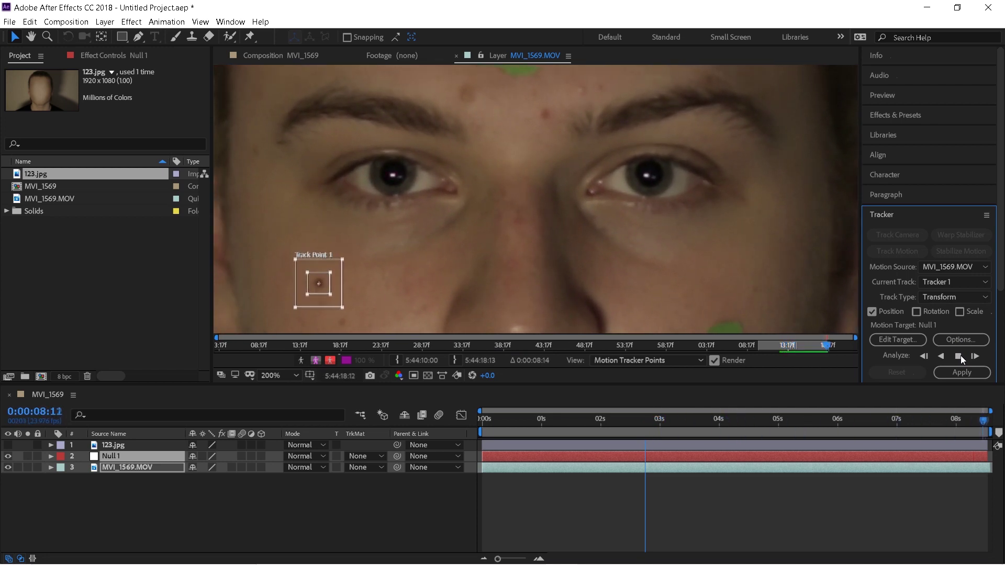
Step: Analyze the track backward from 0:00:02:17 to the start of the clip and apply the motion to the null
{"action": "left_click", "coordinate": [51, 467]}
{"action": "left_click", "coordinate": [646, 431]}
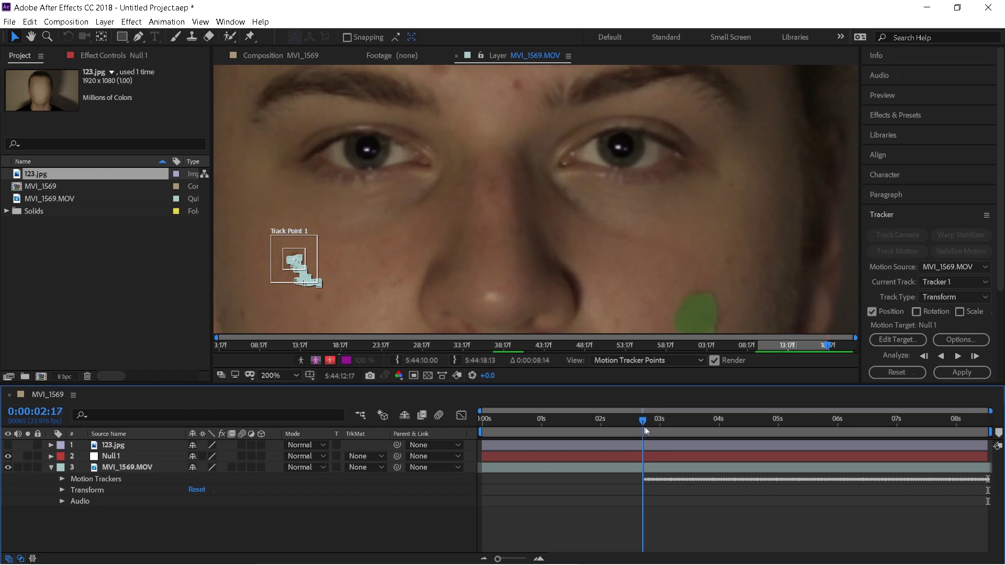
{"action": "left_click", "coordinate": [941, 357]}
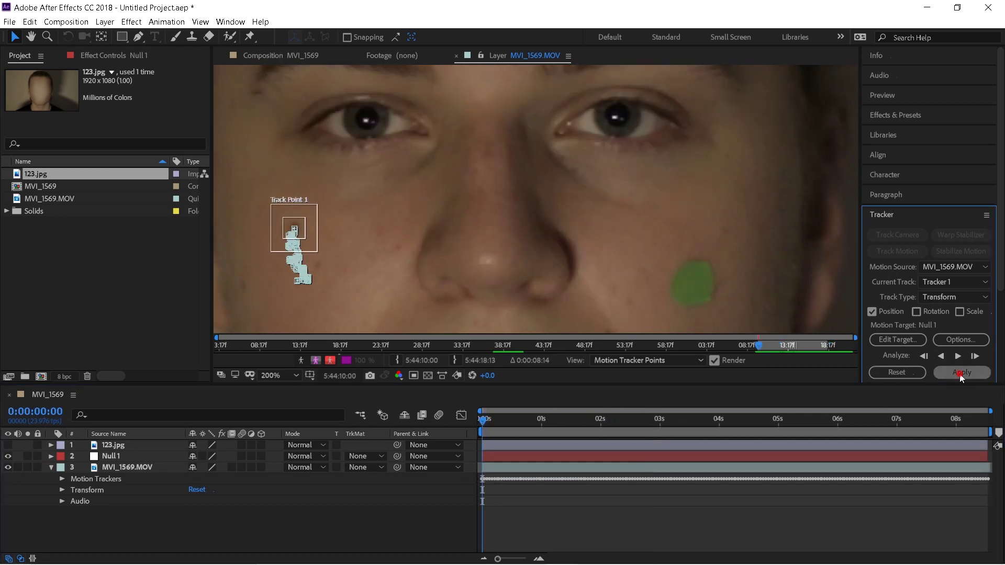
{"action": "left_click", "coordinate": [961, 372]}
{"action": "left_click", "coordinate": [503, 304]}
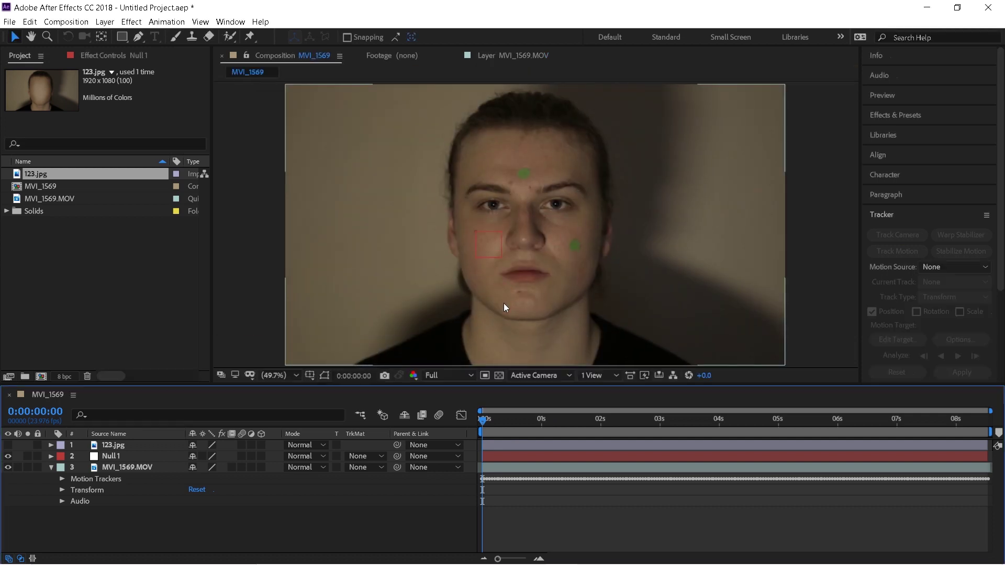
{"action": "left_click", "coordinate": [50, 467]}
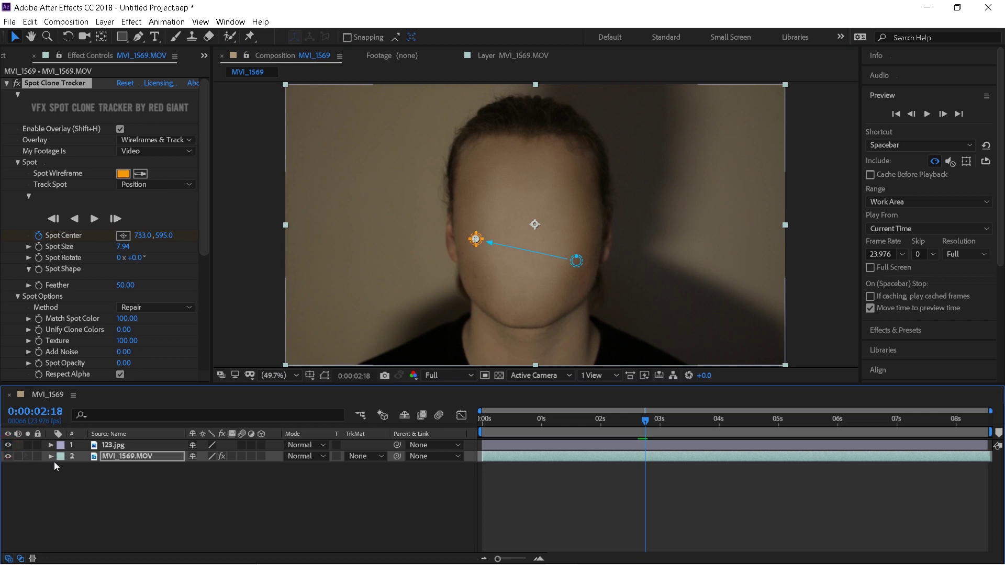
Step: Link the Position of 123.jpg to the Spot Center of the Spot Clone Tracker effect on MVI_1569.MOV and align the image through its Anchor Point
{"action": "left_click", "coordinate": [145, 507]}
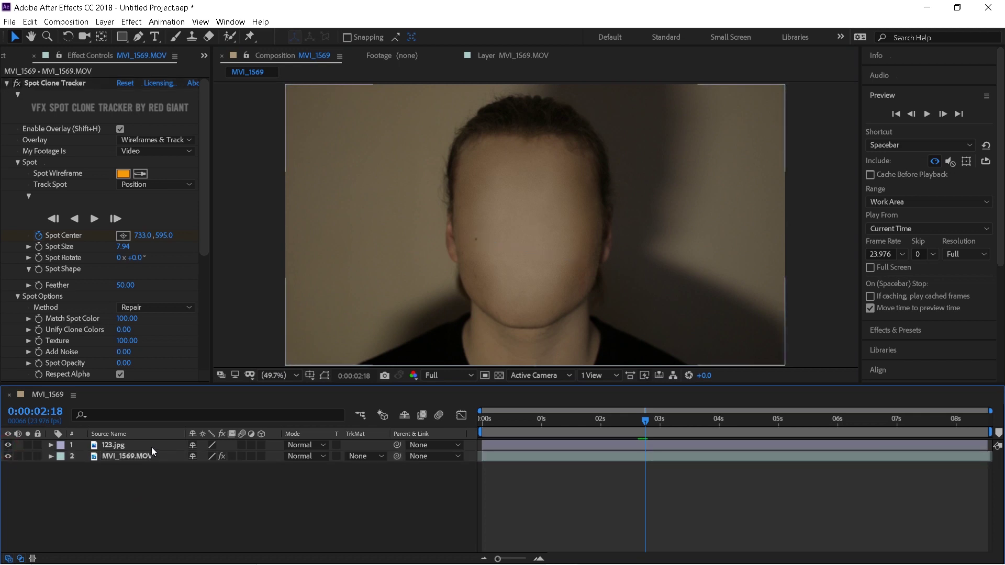
{"action": "left_click", "coordinate": [152, 448]}
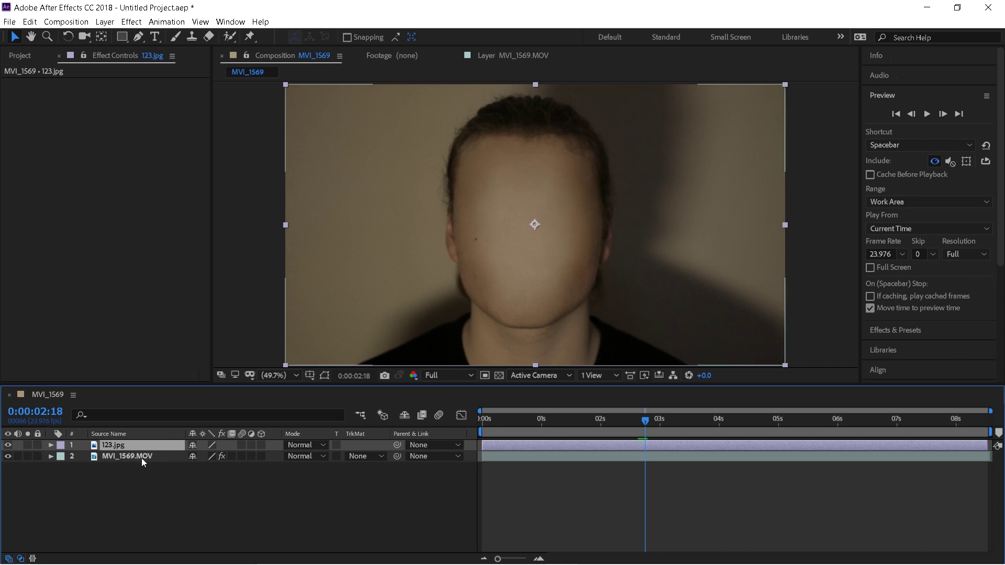
{"action": "key", "text": "p"}
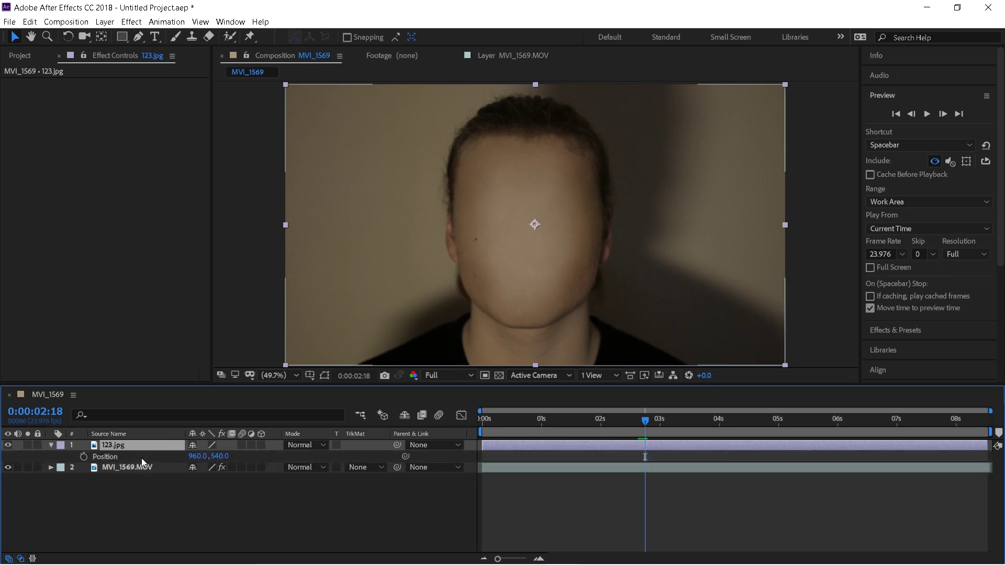
{"action": "key", "text": "shift+a"}
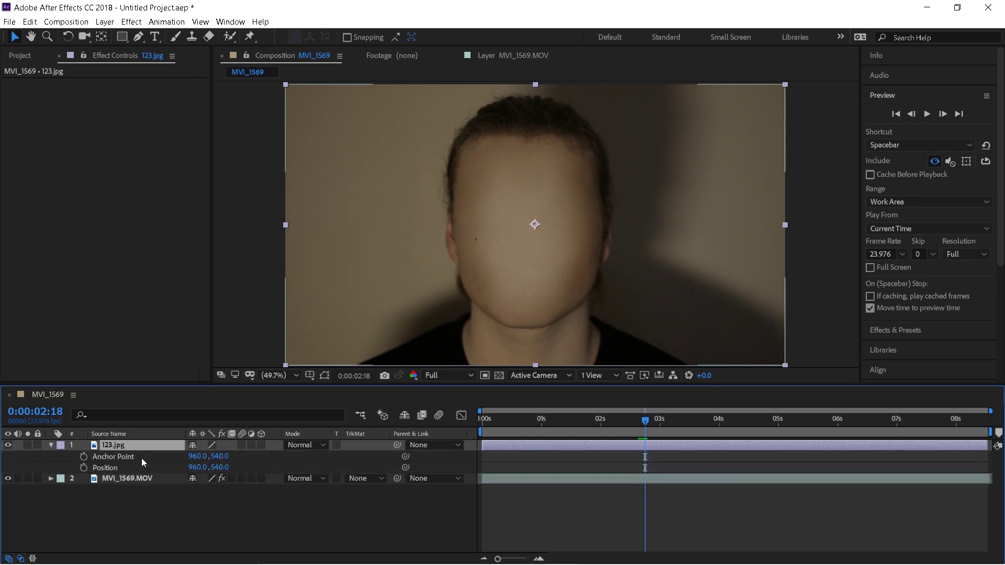
{"action": "left_click", "coordinate": [50, 479]}
{"action": "left_click_drag", "start_coordinate": [406, 467], "coordinate": [189, 512]}
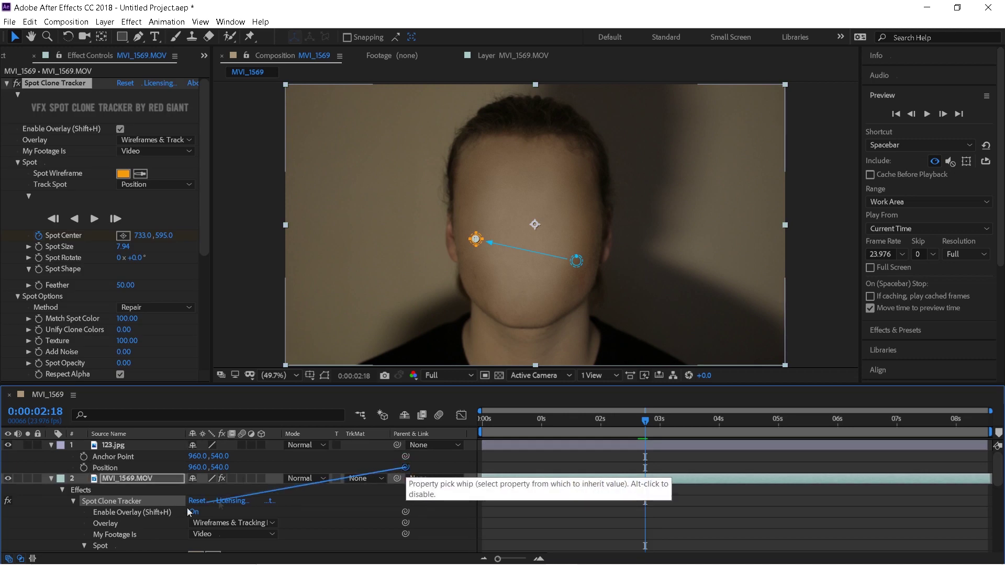
{"action": "left_click_drag", "start_coordinate": [125, 563], "coordinate": [157, 504]}
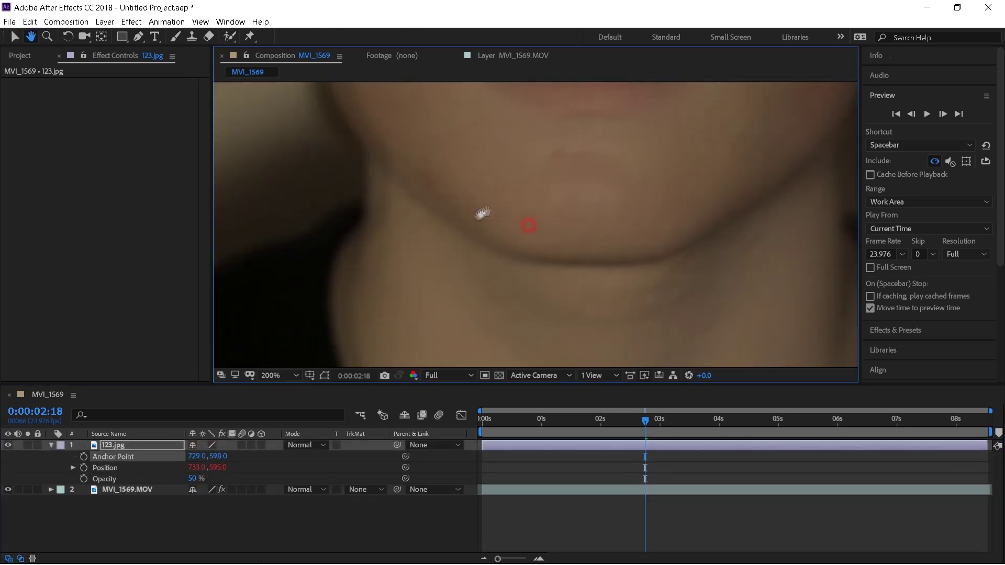
{"action": "left_click_drag", "start_coordinate": [215, 456], "coordinate": [218, 457]}
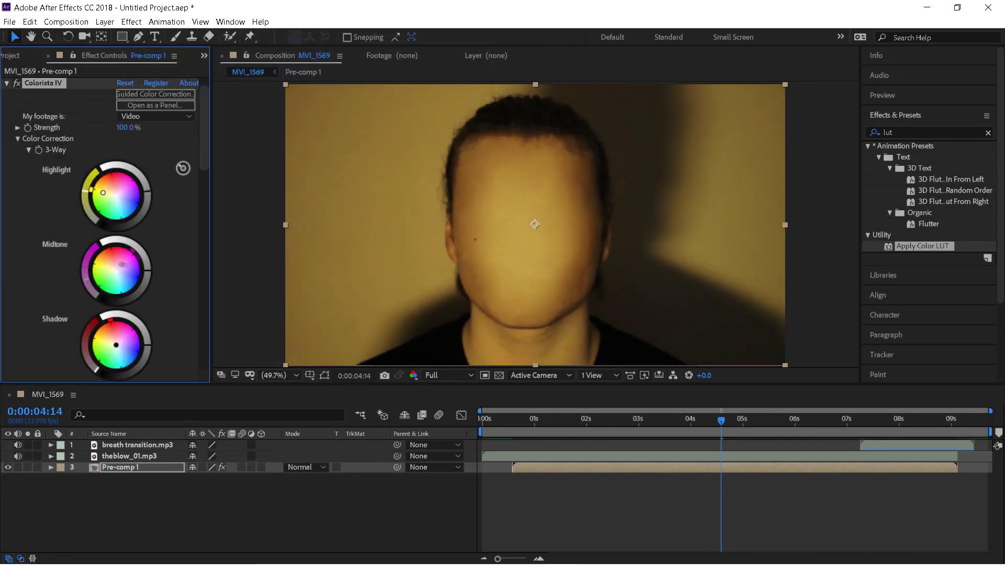
{"action": "scroll", "coordinate": [104, 231], "scroll_direction": "down", "scroll_amount": 5}
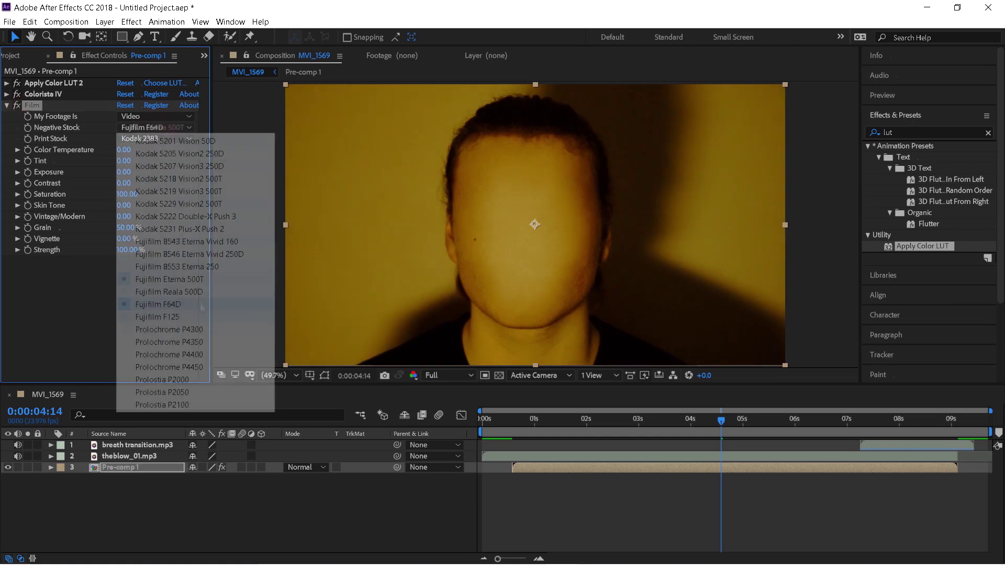